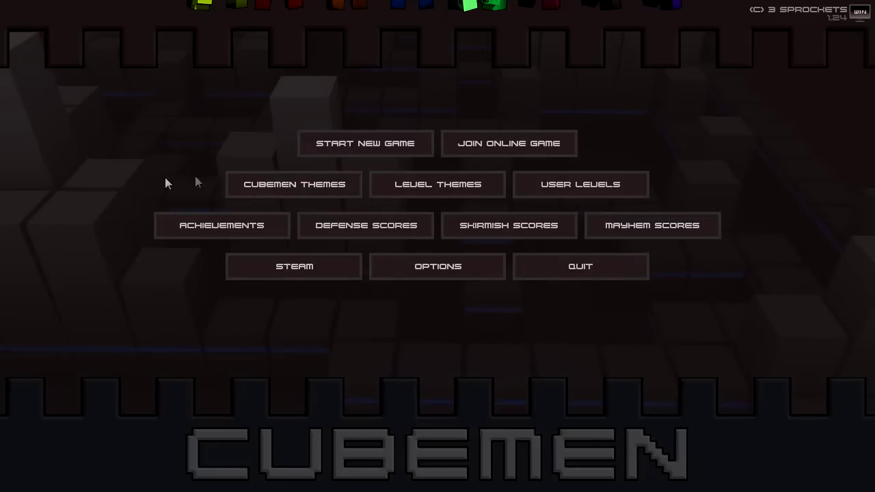
# Visit the options screen, then try an eyepatch on your cubeman and remove it.
pyautogui.click(418, 265)
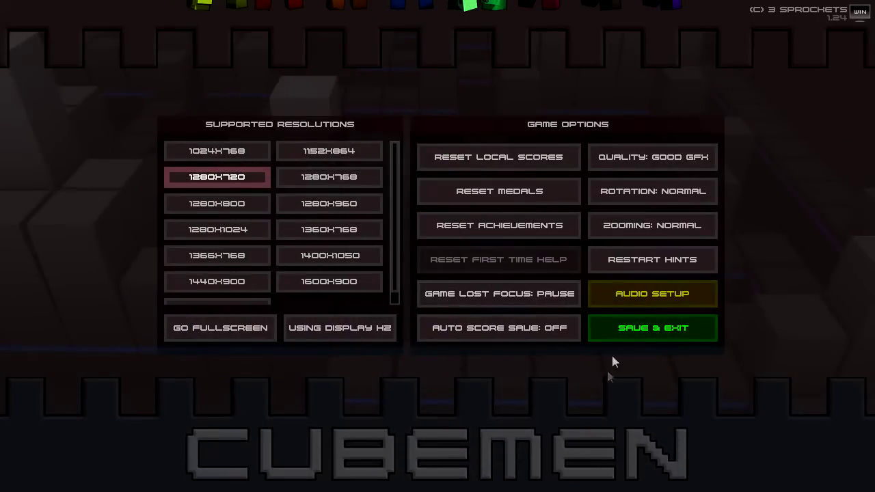
pyautogui.click(618, 334)
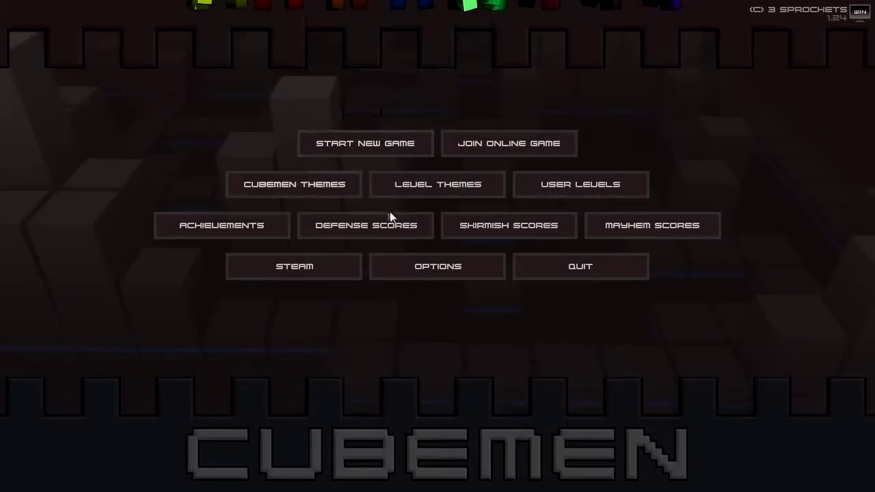
pyautogui.click(296, 191)
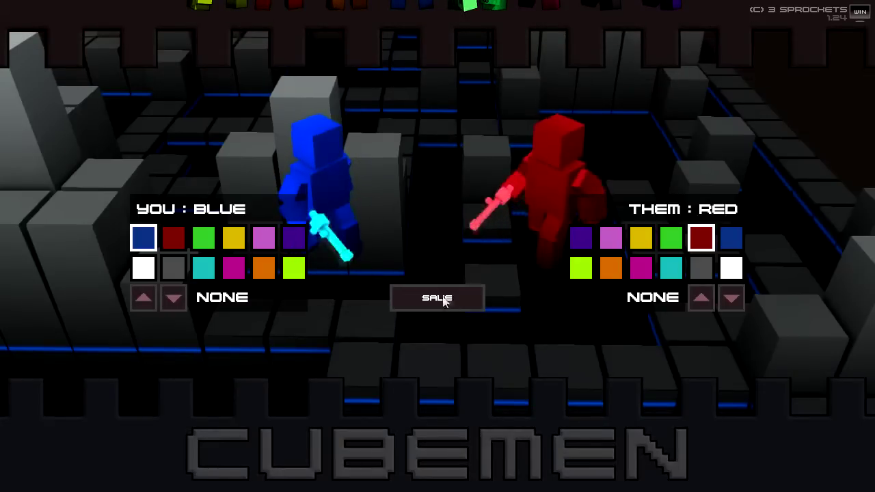
pyautogui.click(173, 301)
pyautogui.click(148, 295)
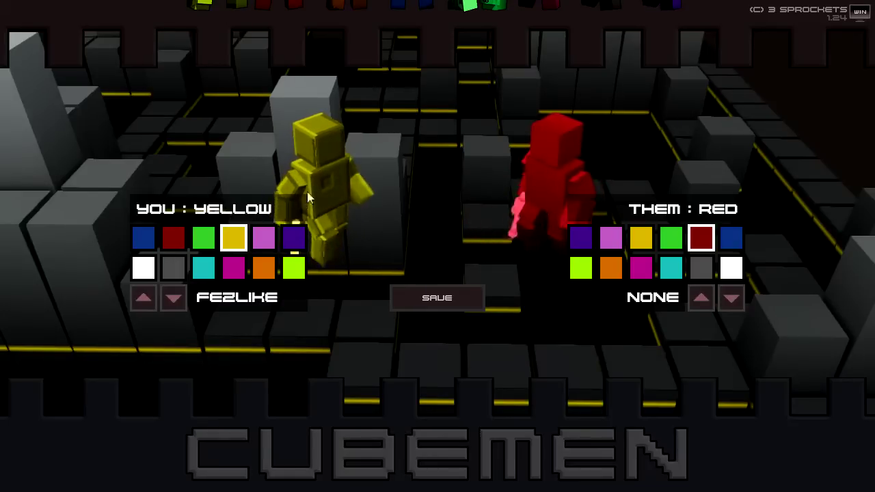
# Cycle your yellow cubeman's skin through smiley and ninja to the eyepatch.
pyautogui.click(149, 296)
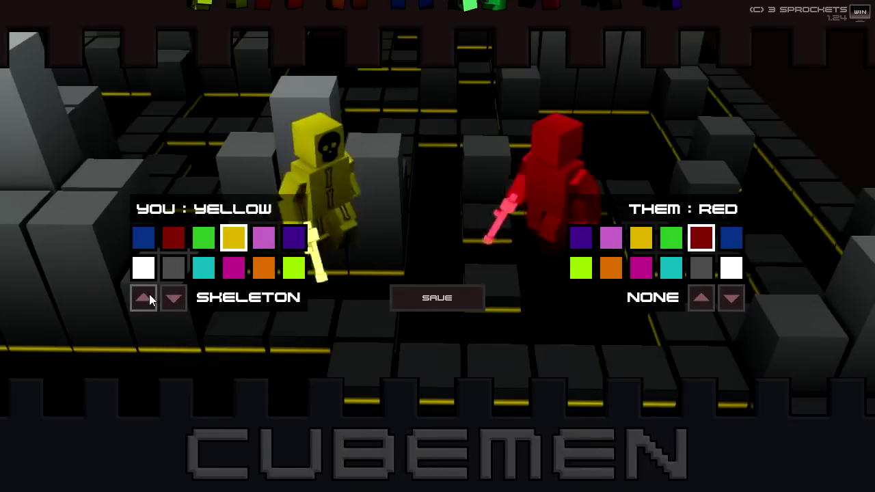
pyautogui.click(149, 295)
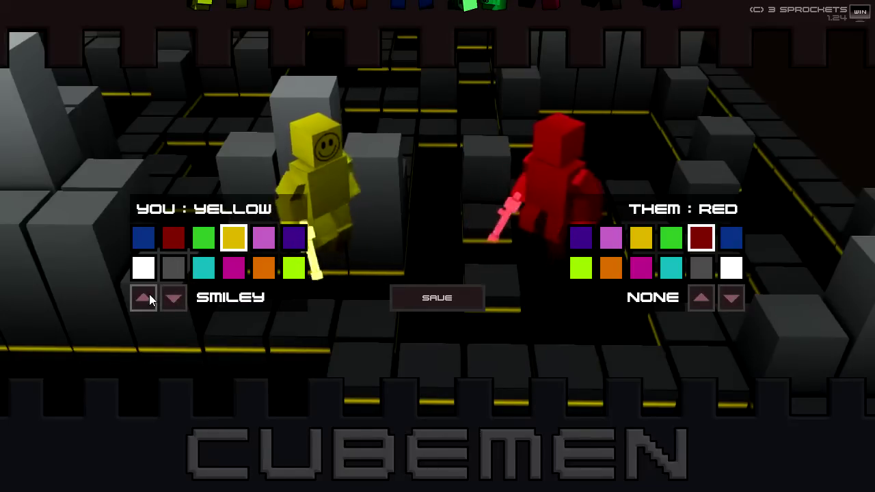
pyautogui.click(149, 298)
pyautogui.click(149, 298)
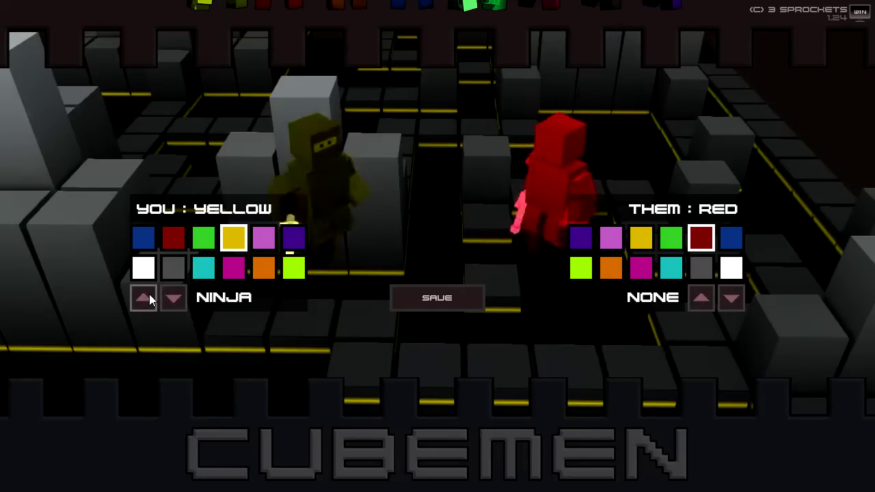
pyautogui.click(149, 298)
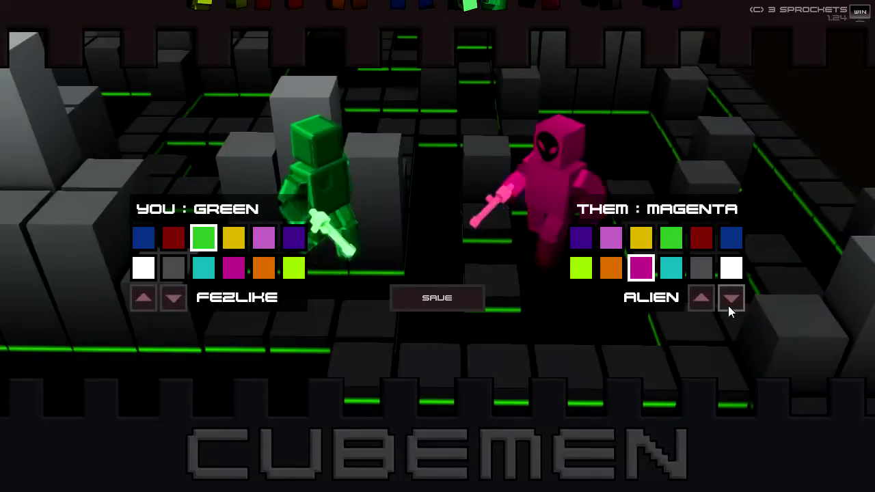
# Cycle the magenta opponent's skin to the eyepatch and save the team looks.
pyautogui.click(702, 302)
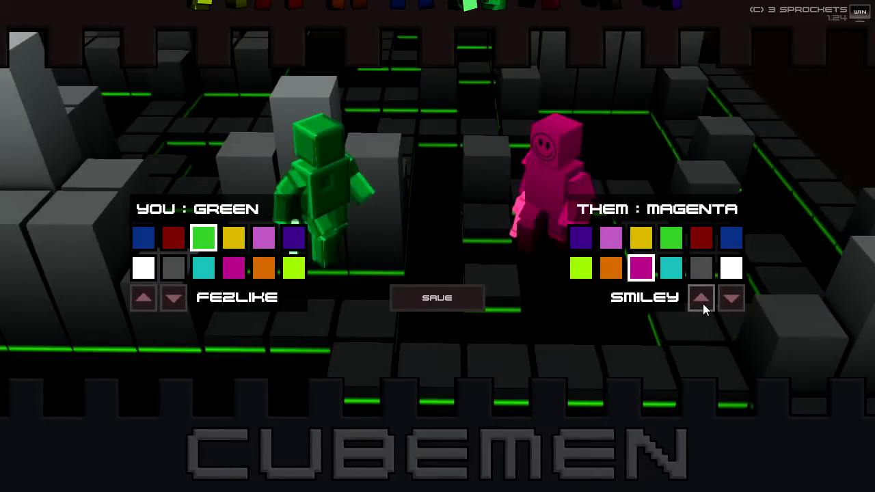
pyautogui.click(703, 304)
pyautogui.click(691, 301)
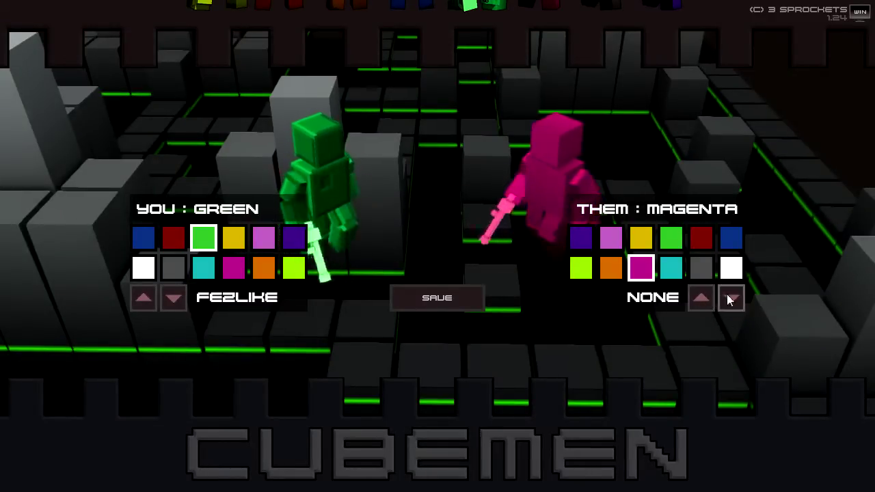
pyautogui.click(728, 296)
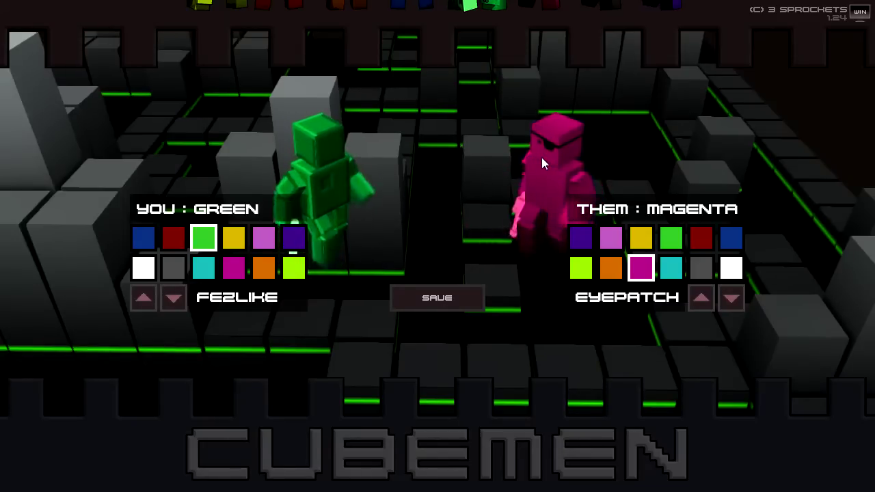
pyautogui.click(451, 304)
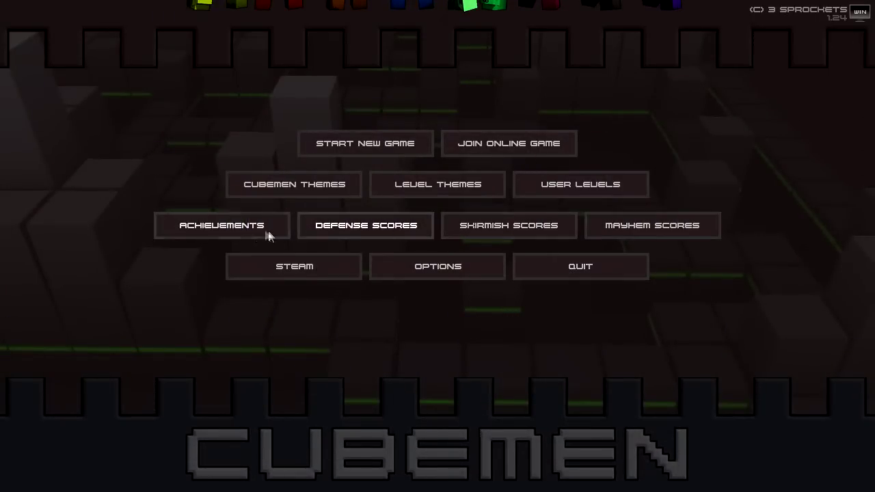
pyautogui.click(445, 190)
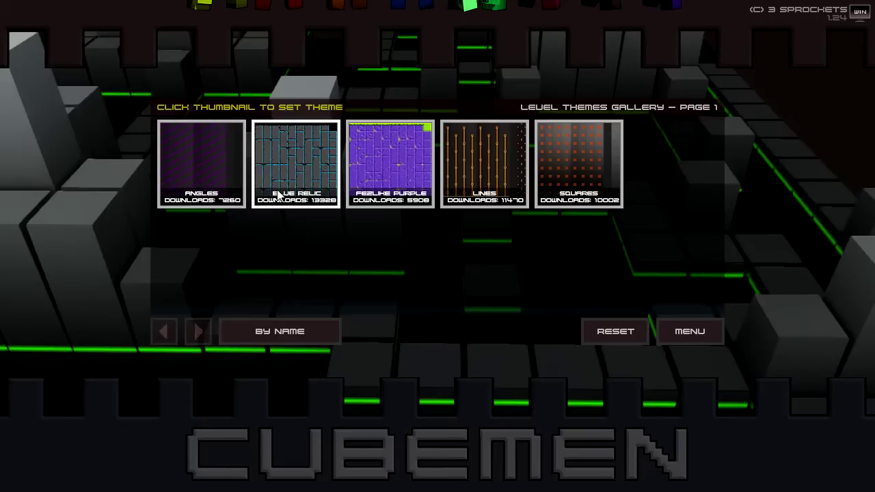
pyautogui.click(226, 206)
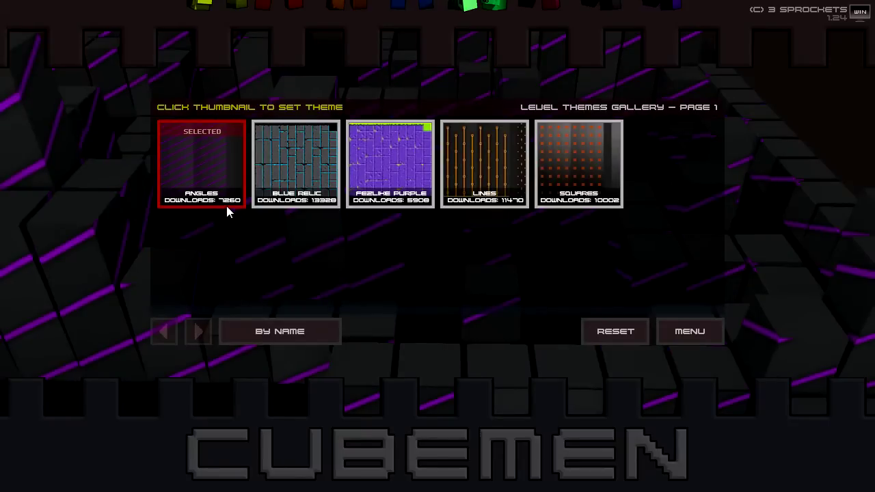
pyautogui.click(325, 187)
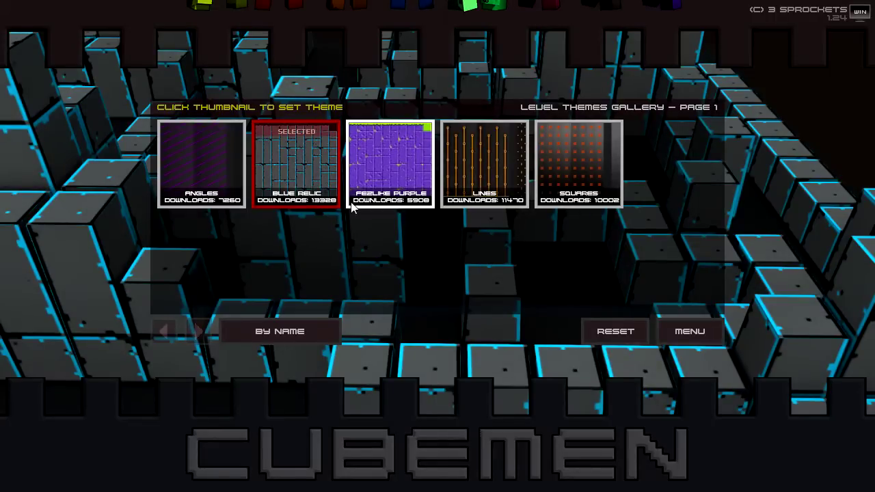
pyautogui.click(371, 164)
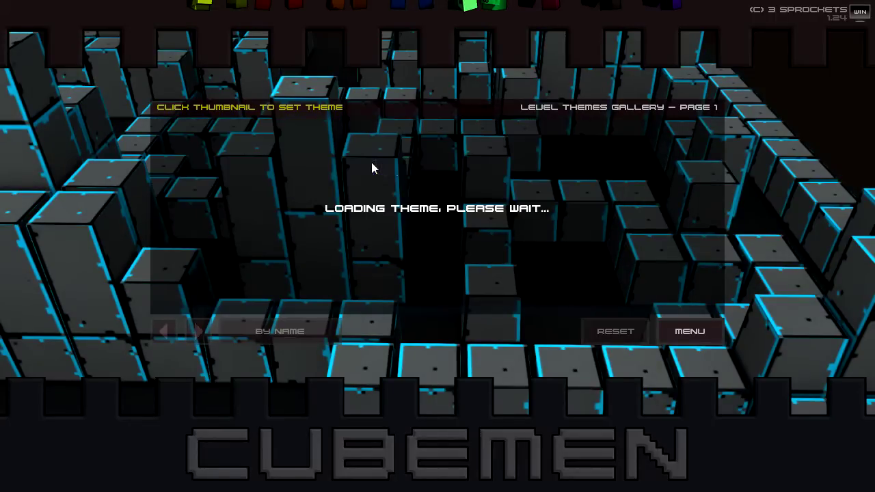
pyautogui.click(488, 166)
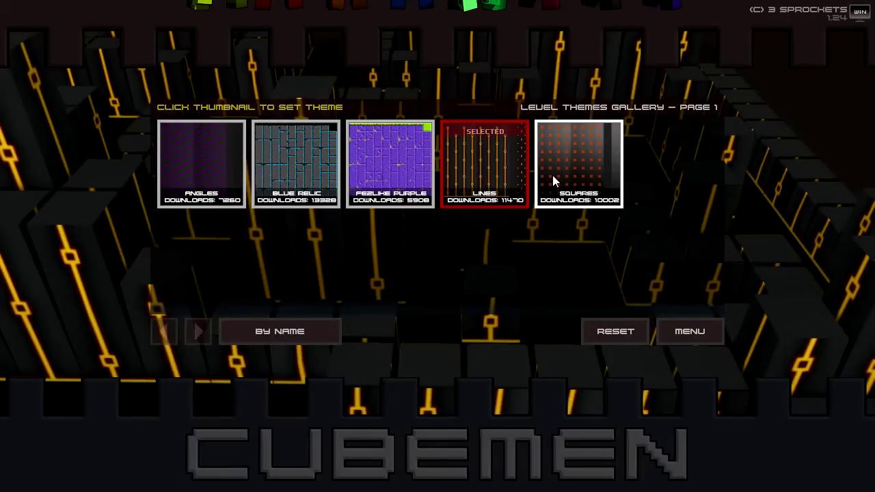
pyautogui.click(552, 179)
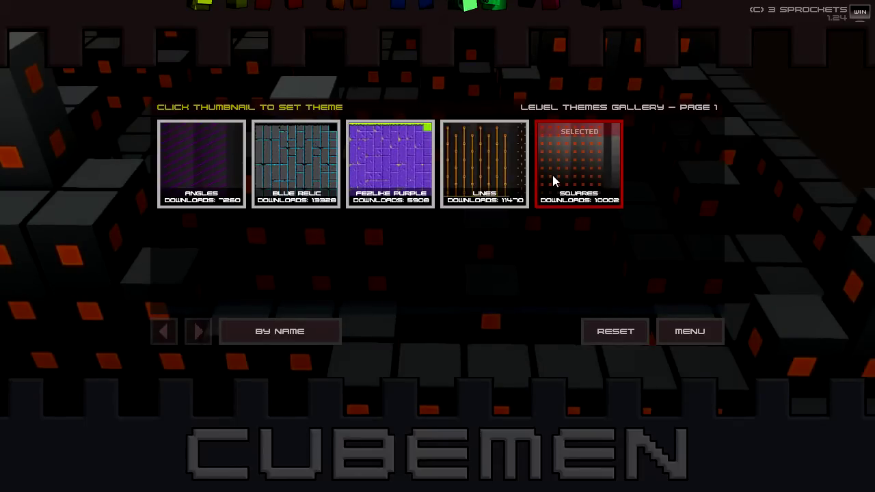
pyautogui.click(615, 336)
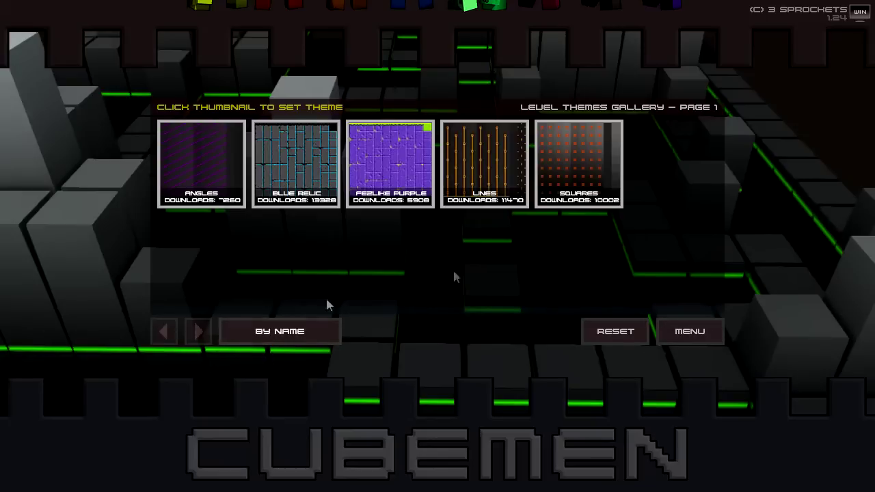
pyautogui.click(697, 335)
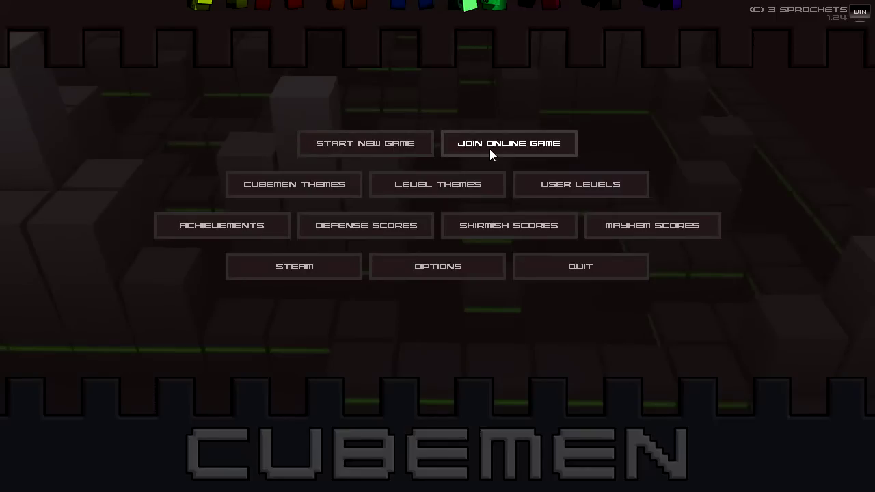
# Start a new Skirmish game against the offline bot, enter a highscore name, and continue.
pyautogui.click(347, 153)
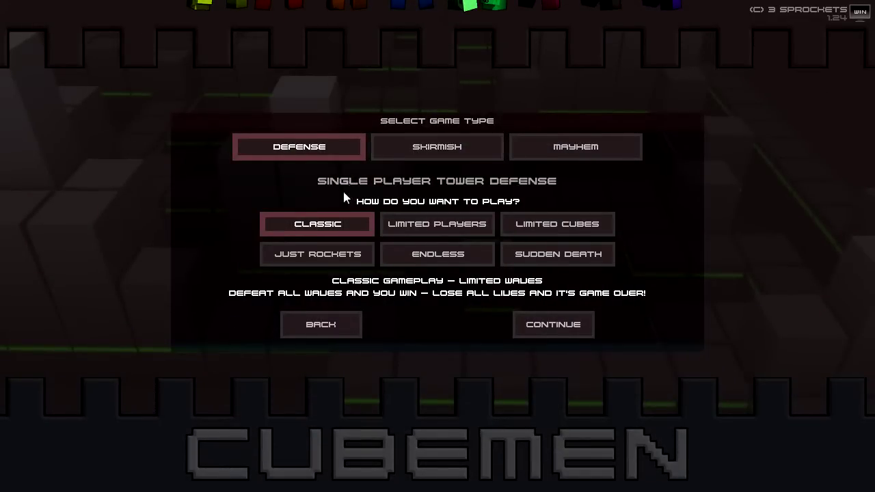
pyautogui.click(387, 142)
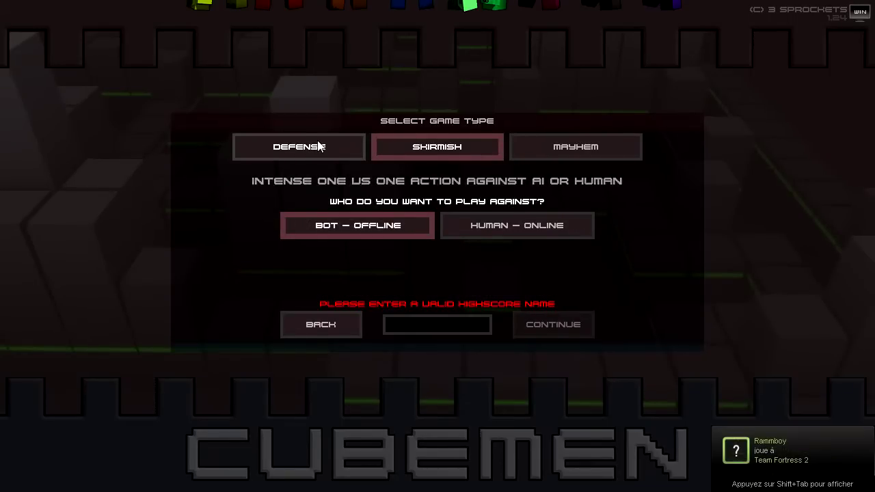
pyautogui.click(319, 145)
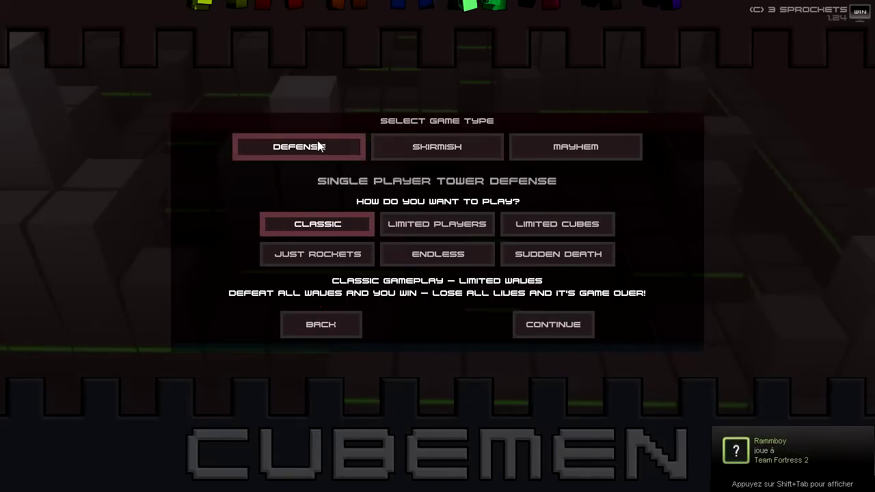
pyautogui.click(575, 151)
pyautogui.click(487, 155)
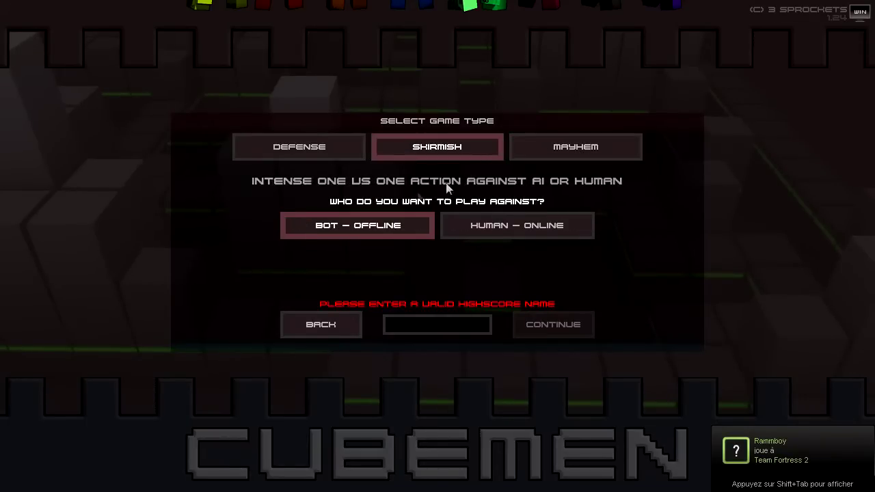
pyautogui.click(306, 148)
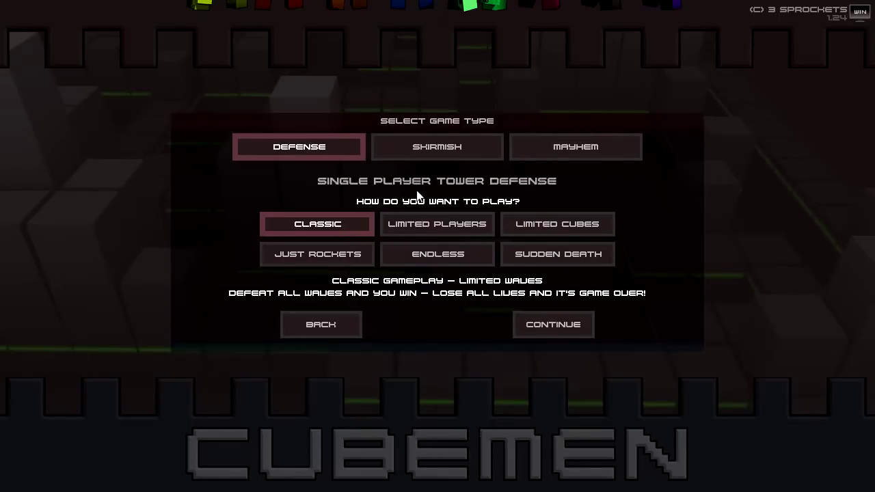
pyautogui.click(437, 147)
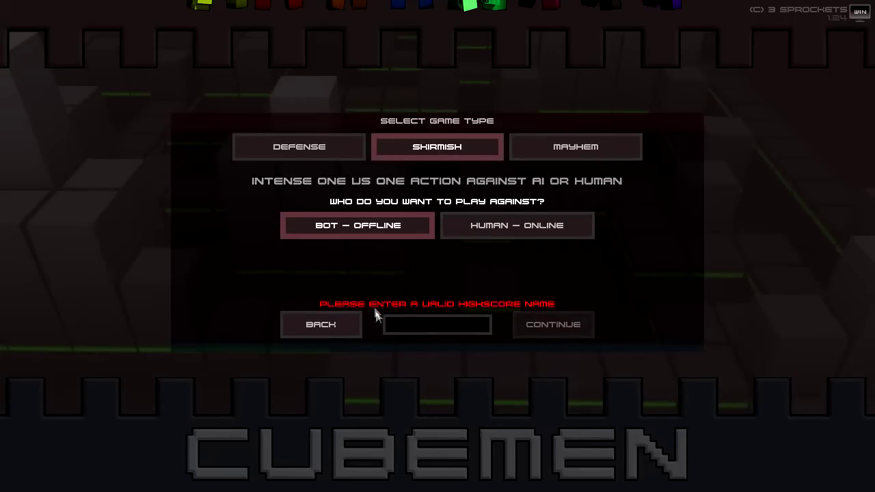
pyautogui.click(438, 326)
pyautogui.write('EPICPARROT2')
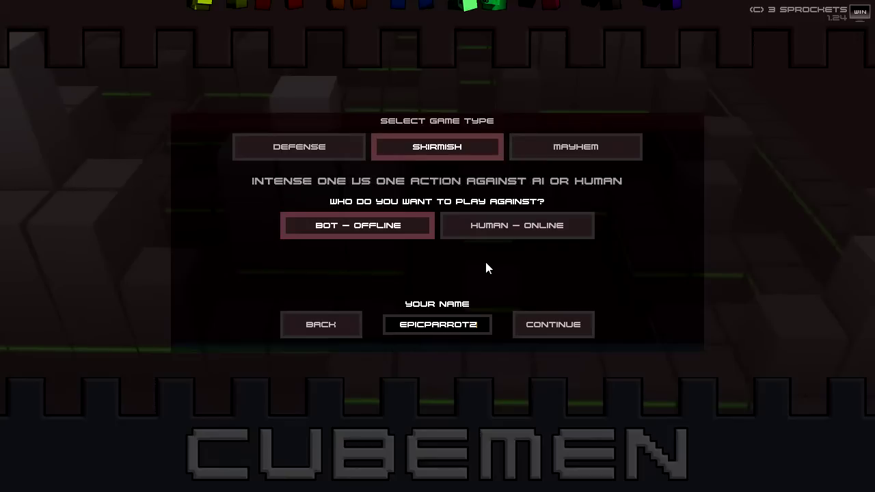
pyautogui.click(555, 327)
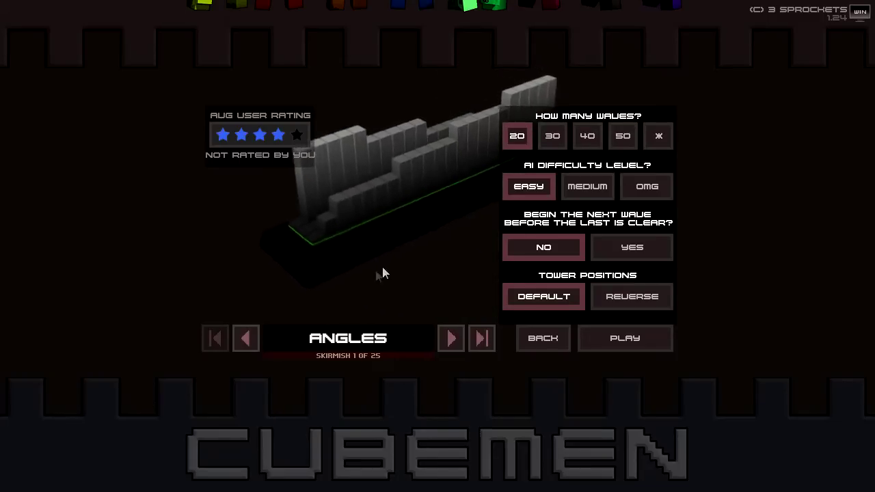
# Step through the skirmish maps past DANGER to COLOSSEUM (4 of 25).
pyautogui.click(447, 340)
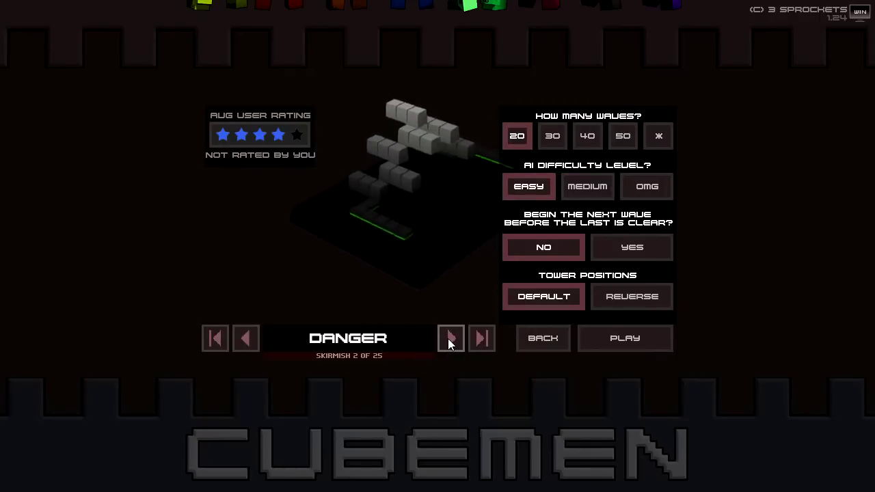
pyautogui.click(447, 338)
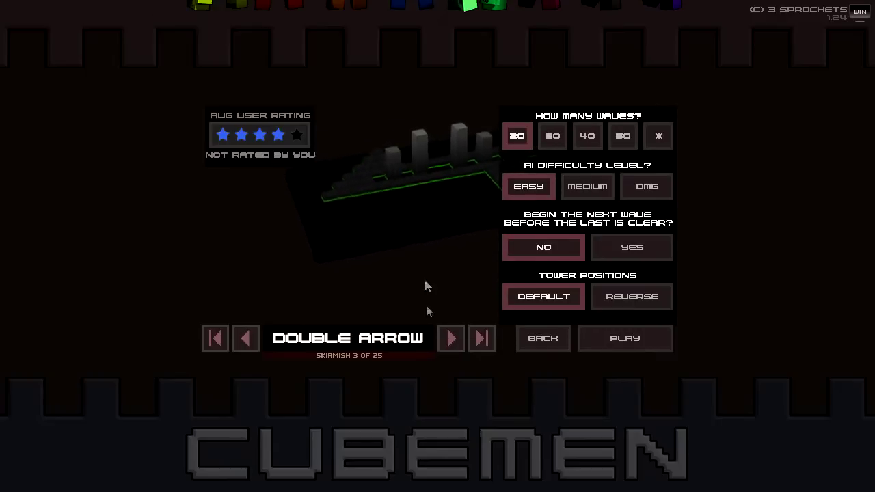
pyautogui.click(452, 340)
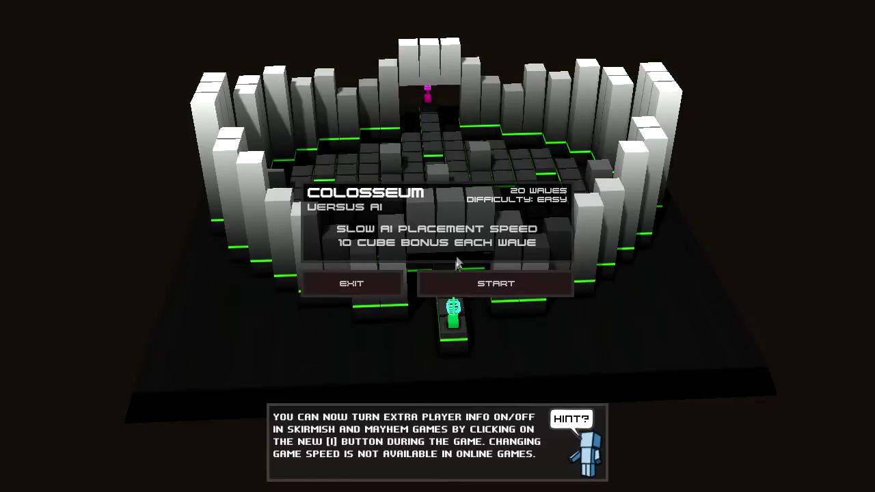
# Start the Colosseum match, pause and resume, and place two Grill units centrally.
pyautogui.click(451, 294)
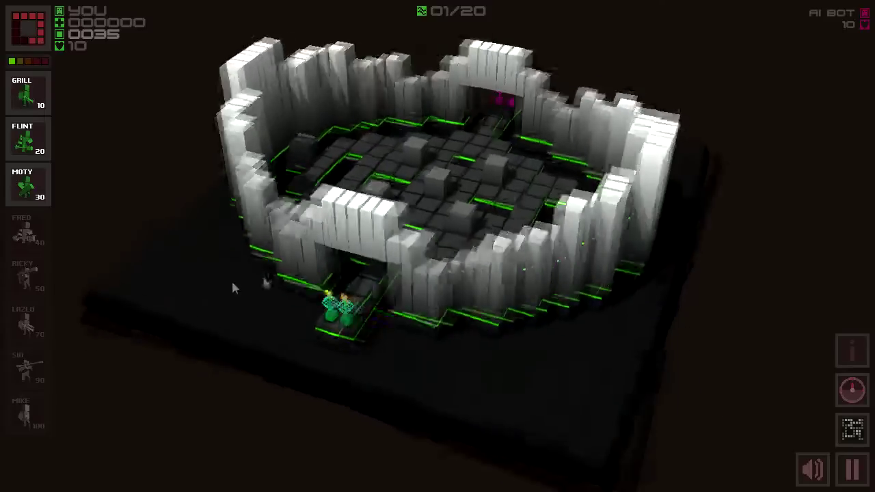
pyautogui.click(852, 469)
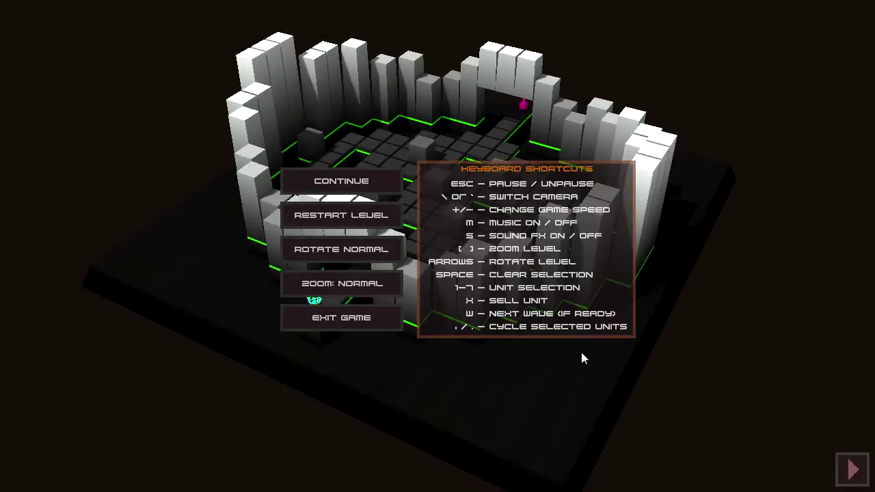
pyautogui.click(294, 180)
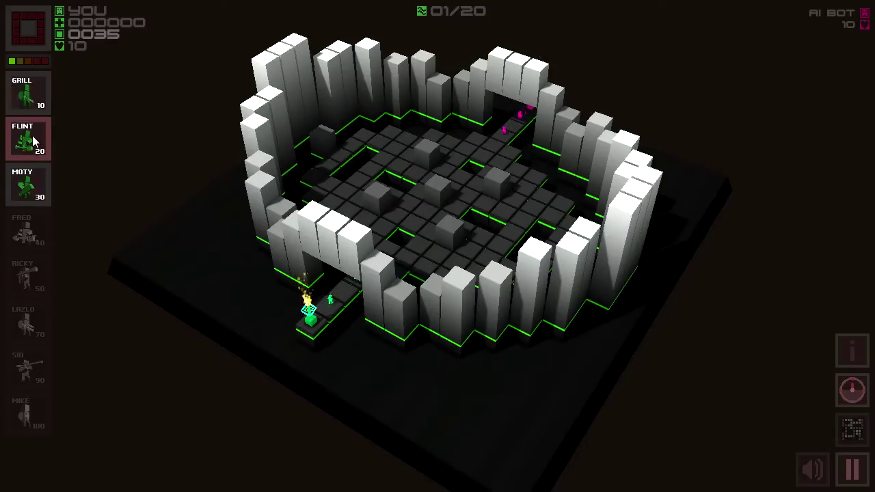
pyautogui.click(28, 102)
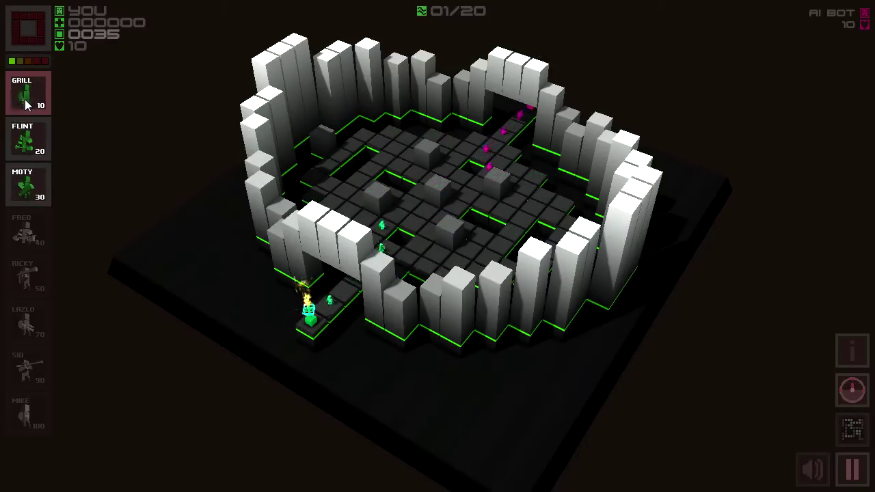
pyautogui.click(27, 104)
pyautogui.click(450, 234)
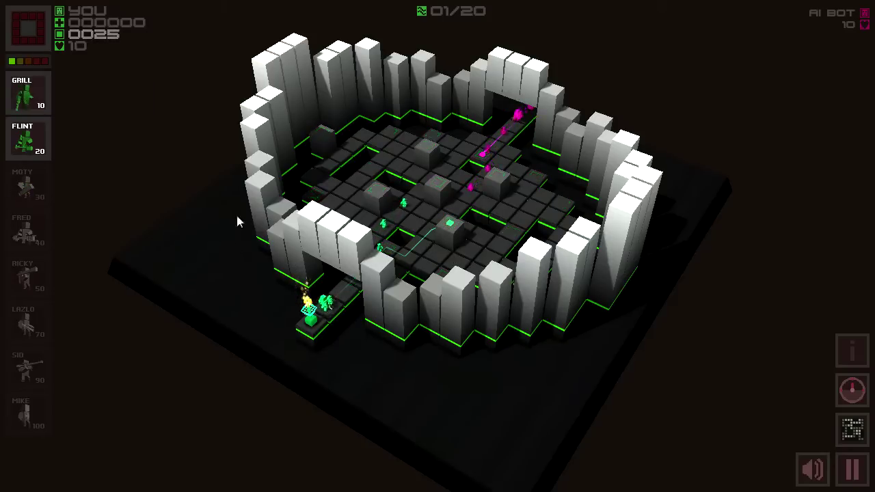
pyautogui.click(29, 99)
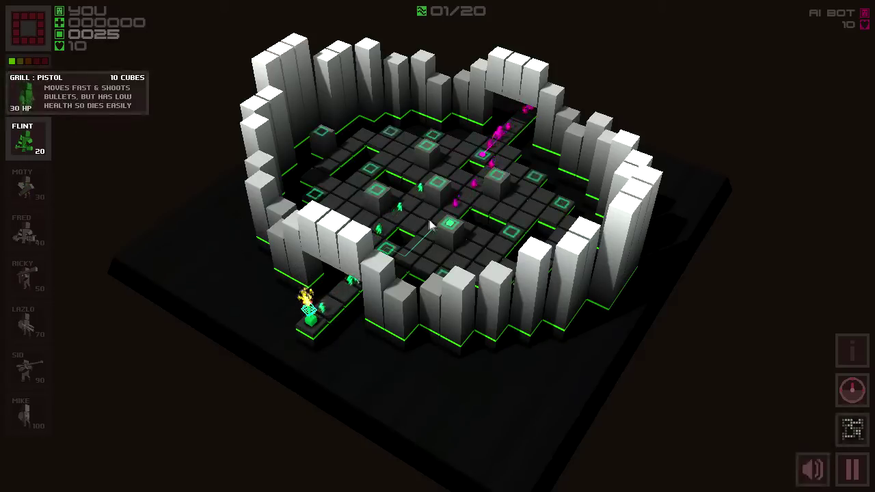
pyautogui.click(377, 191)
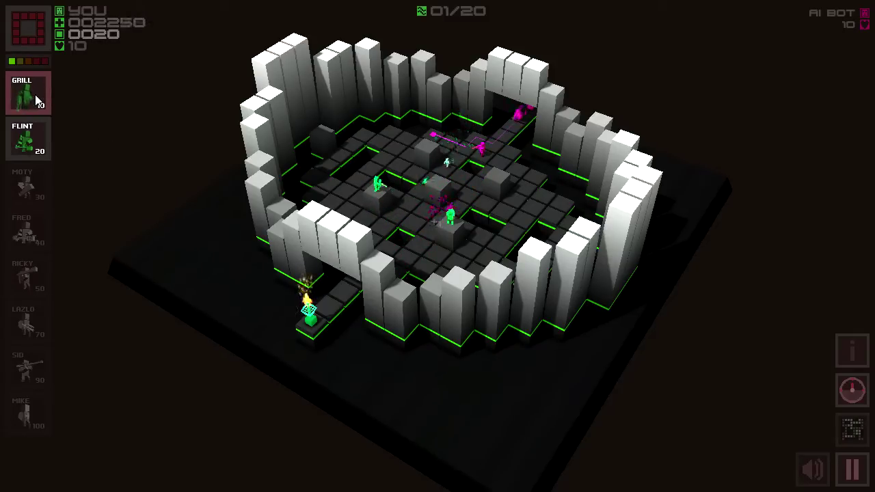
# Place two Flint units, one near the right side, and move a Grill.
pyautogui.click(27, 140)
pyautogui.click(501, 179)
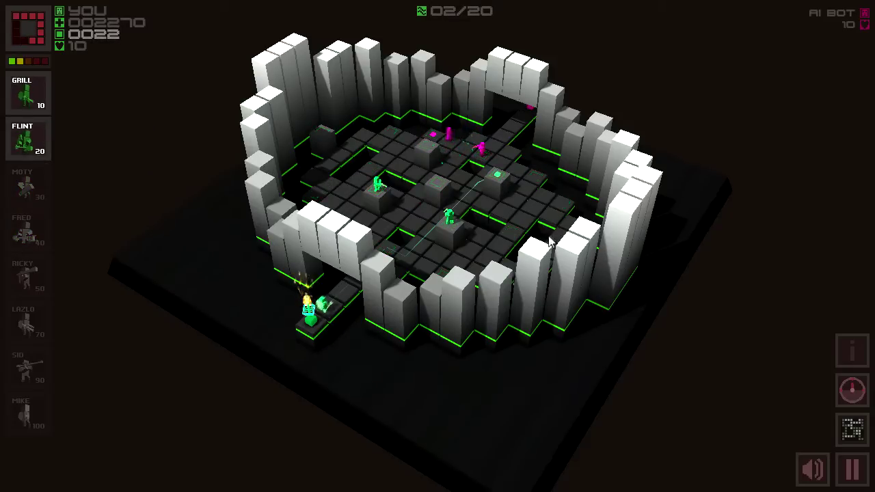
pyautogui.click(448, 219)
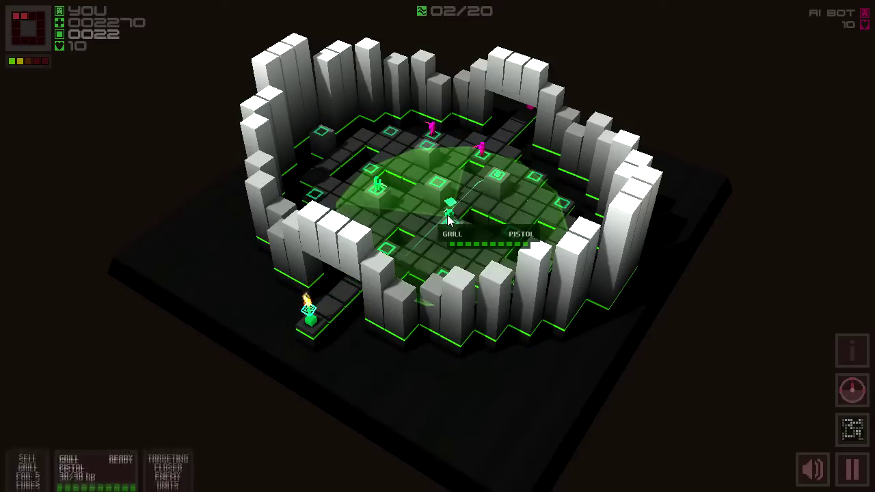
pyautogui.click(438, 186)
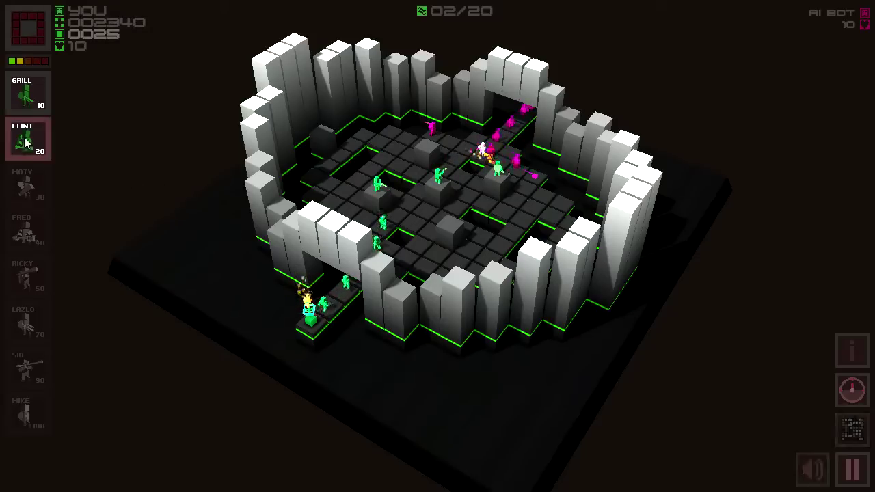
pyautogui.press('2')
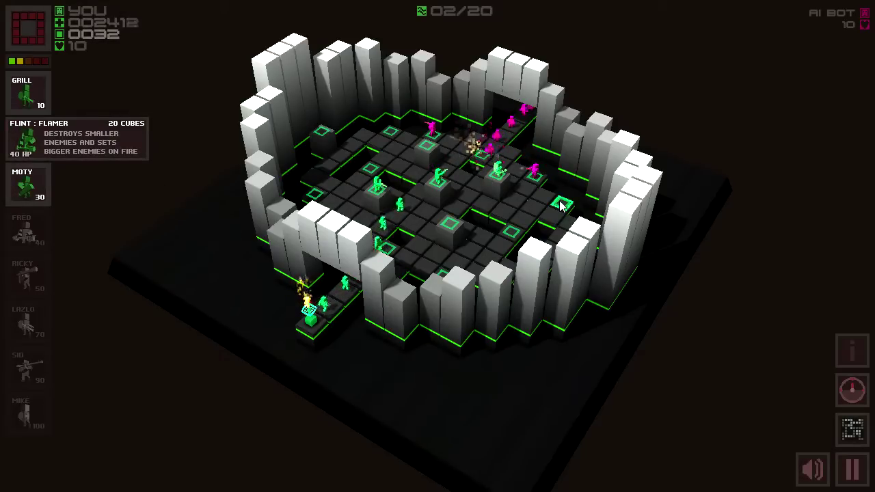
pyautogui.click(561, 205)
# Add another Flint near the pink path and inspect placed Grill and Flint units.
pyautogui.click(379, 182)
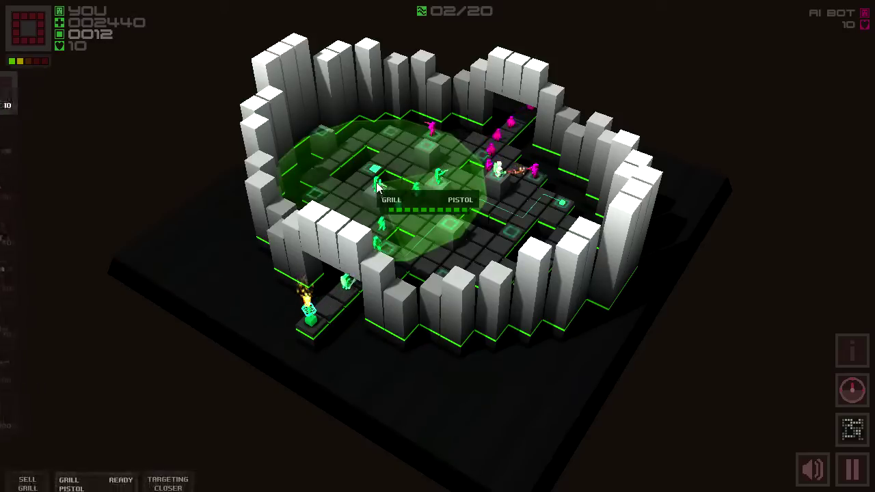
pyautogui.click(423, 152)
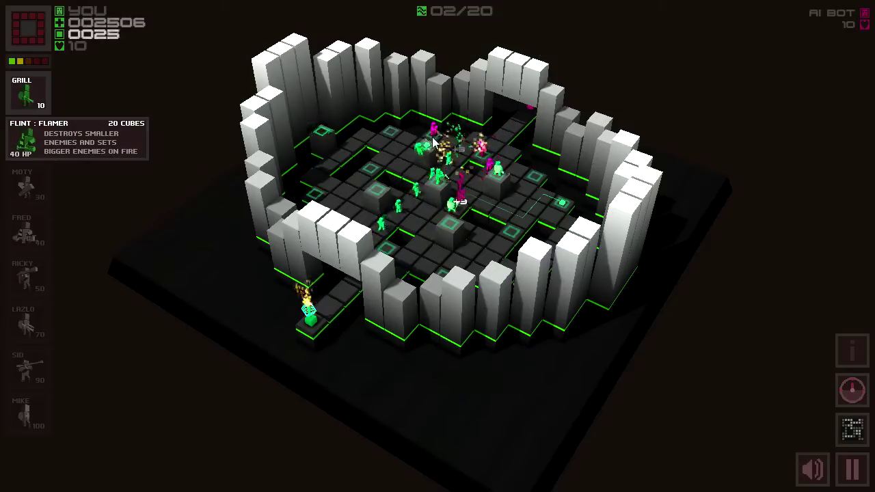
pyautogui.click(31, 140)
pyautogui.click(395, 136)
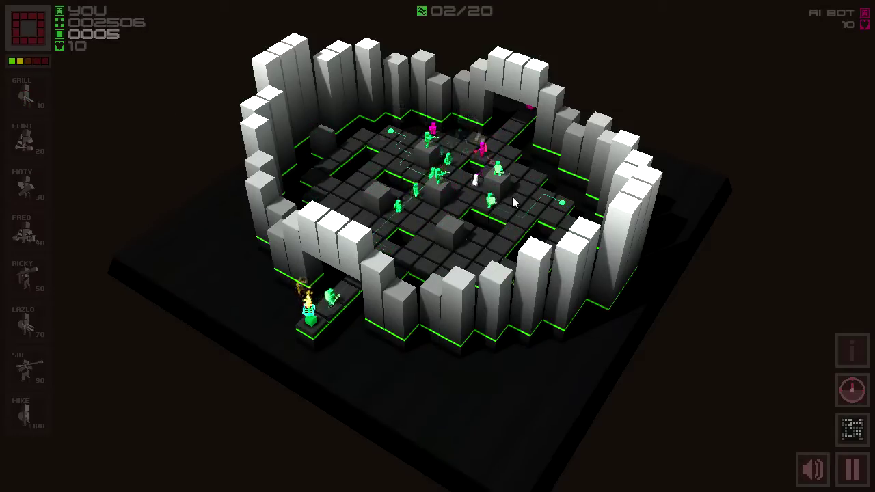
pyautogui.click(522, 205)
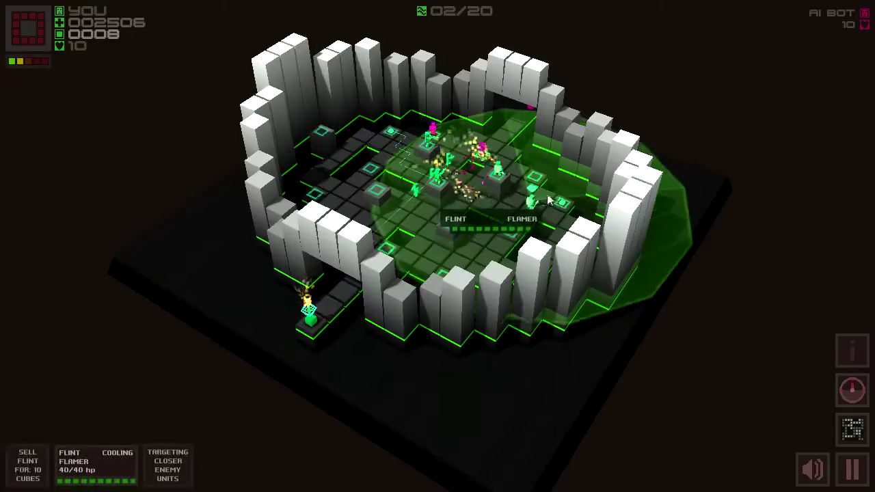
pyautogui.click(525, 179)
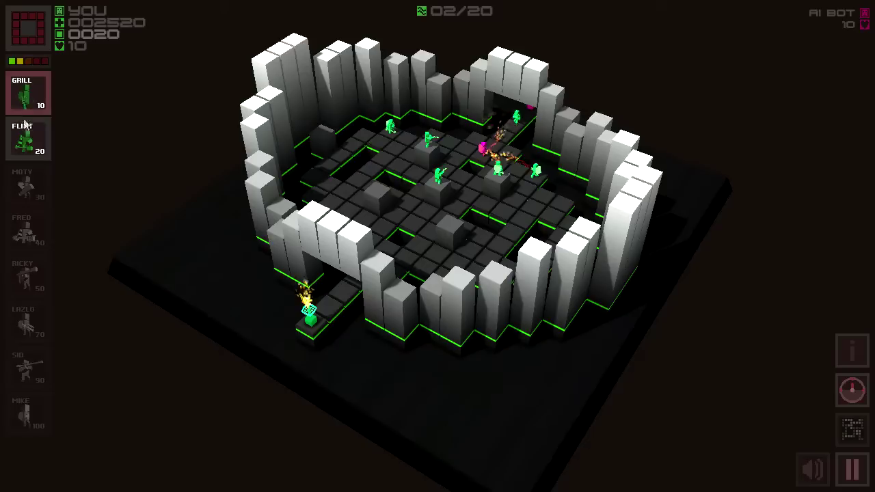
# Place a Grill near the top of the arena and a Moty mortar on the right.
pyautogui.click(28, 95)
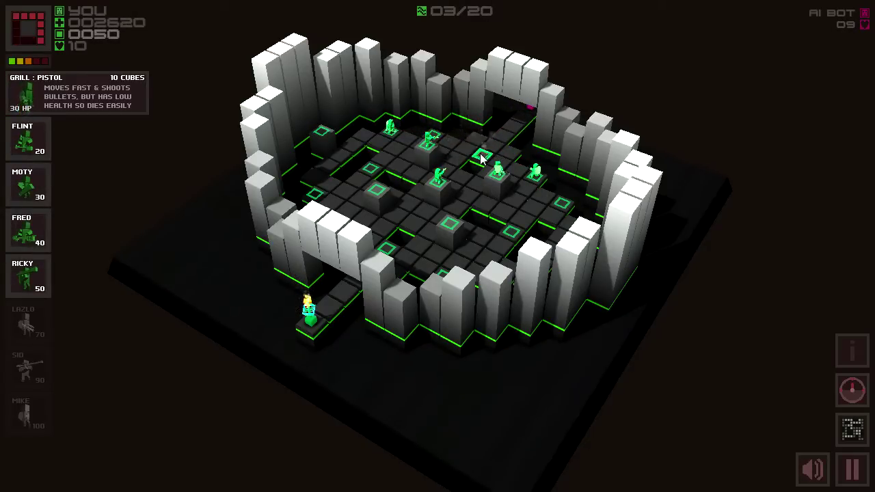
pyautogui.click(483, 158)
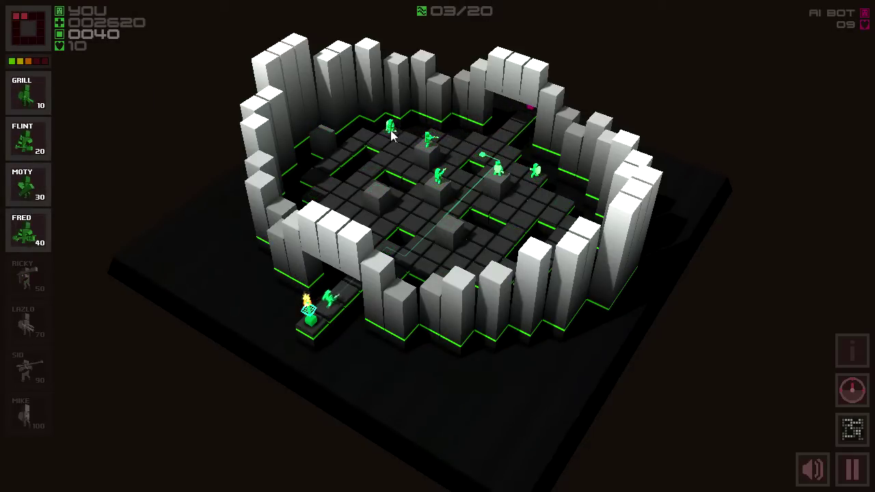
pyautogui.click(391, 135)
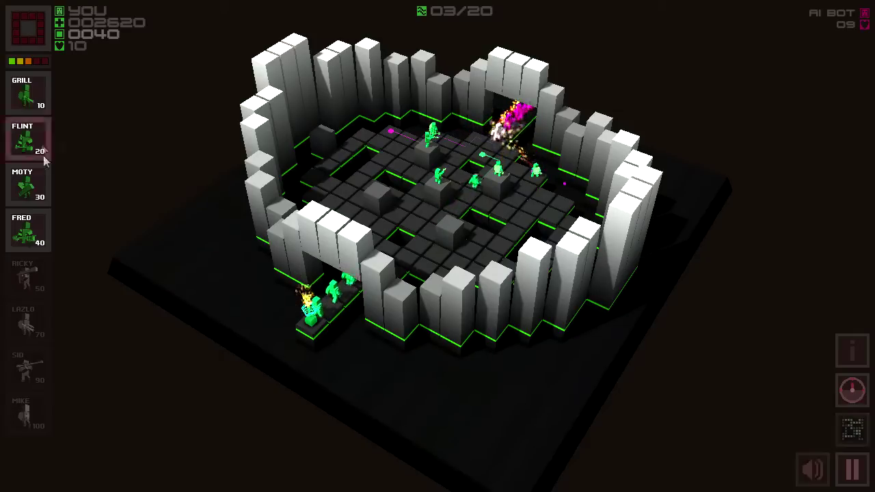
pyautogui.click(27, 205)
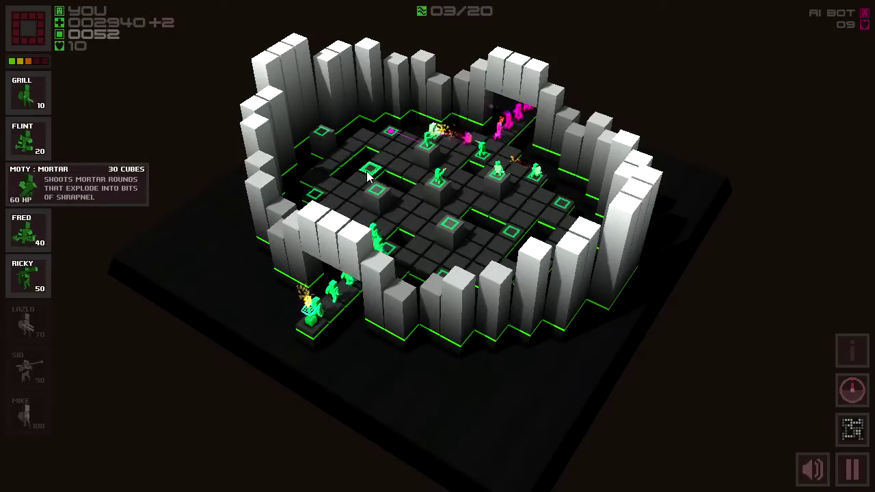
pyautogui.click(562, 203)
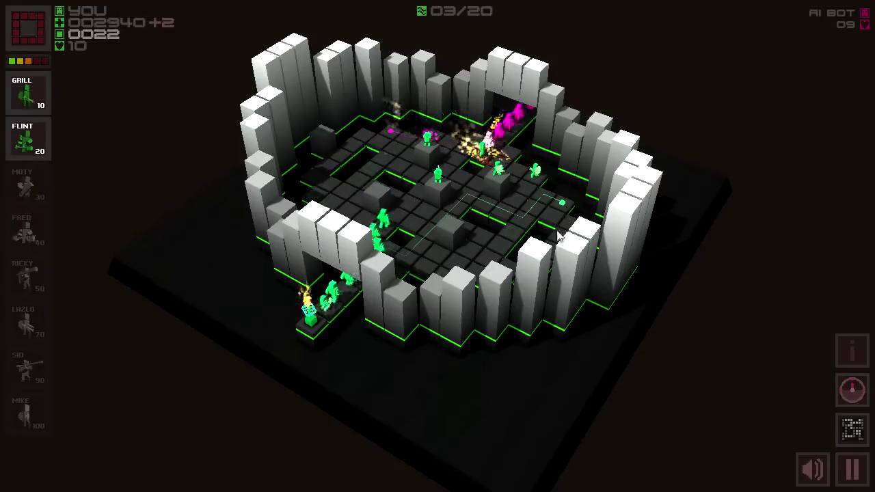
# Deploy another unit centrally and a Fred ice-gun unit, then orbit the view.
pyautogui.click(38, 127)
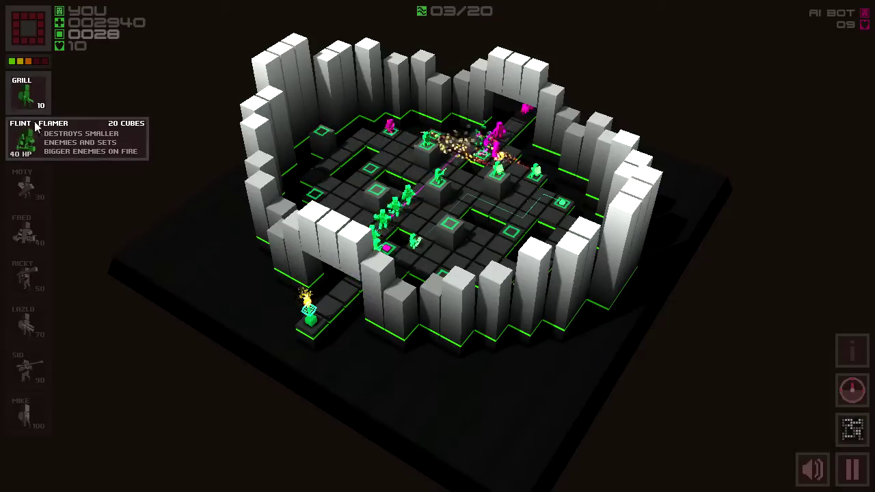
pyautogui.click(26, 95)
pyautogui.click(449, 223)
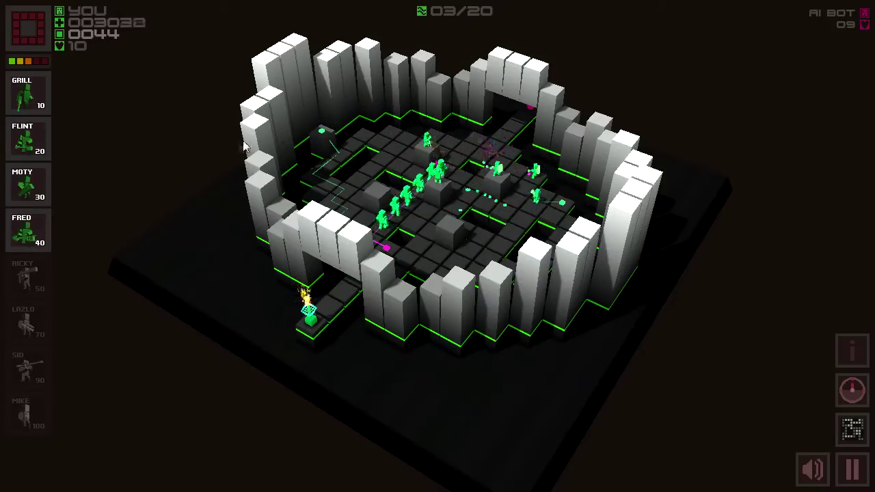
pyautogui.click(27, 239)
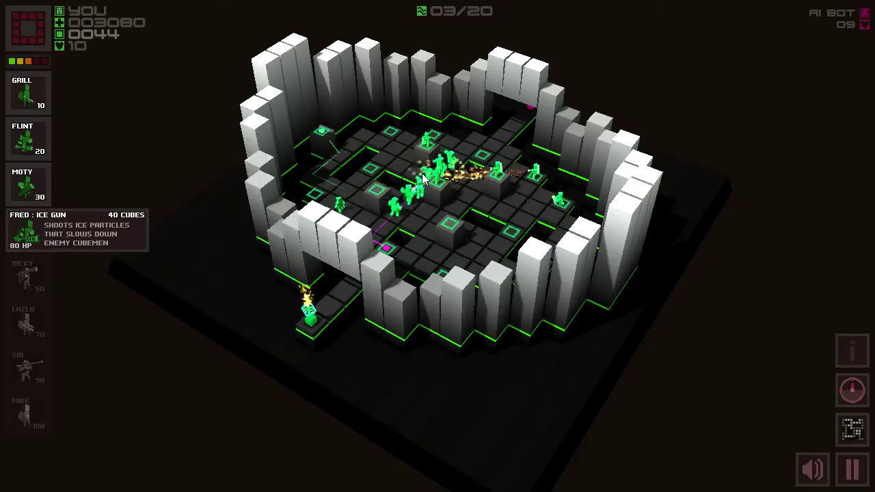
pyautogui.click(369, 168)
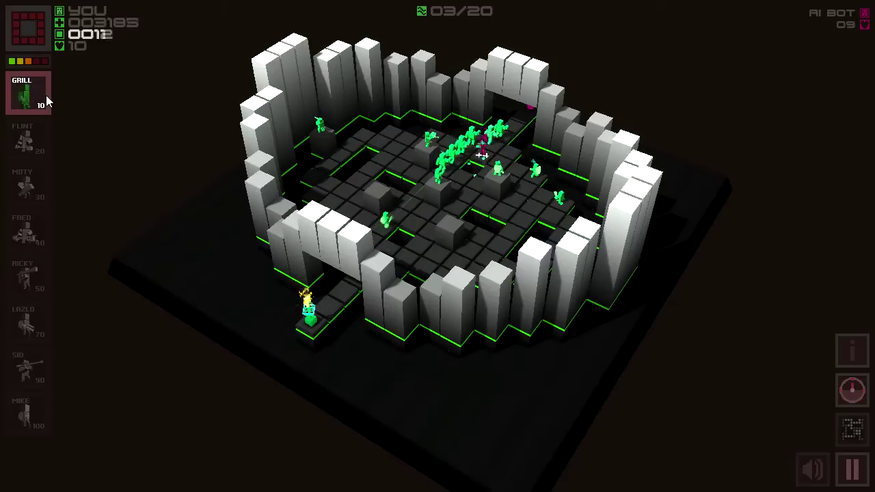
pyautogui.moveTo(688, 140)
pyautogui.mouseDown()
pyautogui.moveTo(475, 276)
pyautogui.moveTo(596, 297)
pyautogui.mouseUp()
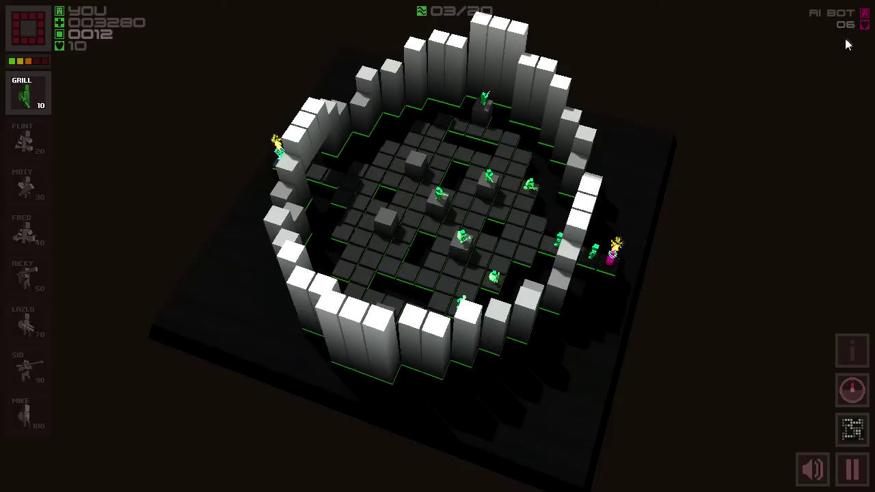
# Deploy a Ricky rocket unit in the arena while orbiting the camera around it.
pyautogui.moveTo(731, 137)
pyautogui.mouseDown()
pyautogui.moveTo(532, 276)
pyautogui.moveTo(834, 193)
pyautogui.moveTo(35, 164)
pyautogui.moveTo(502, 200)
pyautogui.moveTo(191, 195)
pyautogui.moveTo(147, 108)
pyautogui.moveTo(378, 287)
pyautogui.moveTo(641, 250)
pyautogui.moveTo(444, 171)
pyautogui.moveTo(253, 21)
pyautogui.moveTo(518, 286)
pyautogui.moveTo(457, 243)
pyautogui.moveTo(456, 349)
pyautogui.moveTo(451, 184)
pyautogui.moveTo(439, 268)
pyautogui.moveTo(457, 206)
pyautogui.moveTo(438, 237)
pyautogui.moveTo(690, 131)
pyautogui.moveTo(547, 211)
pyautogui.moveTo(535, 118)
pyautogui.mouseUp()
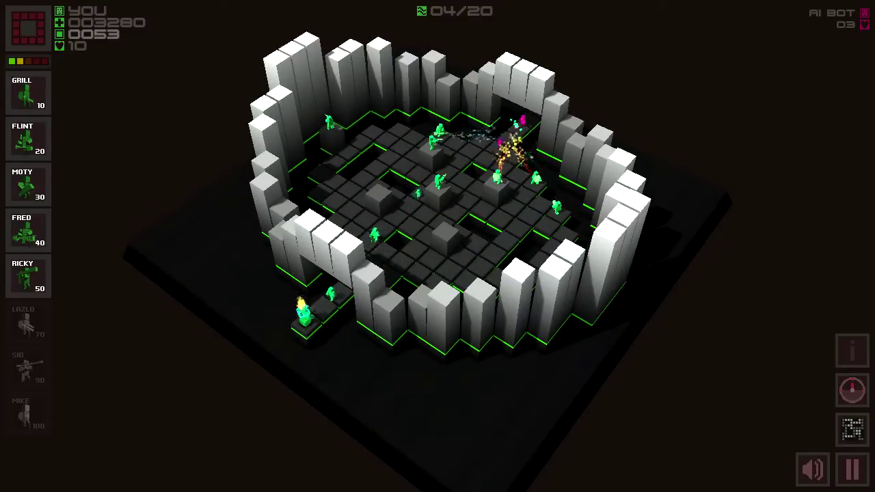
pyautogui.press('5')
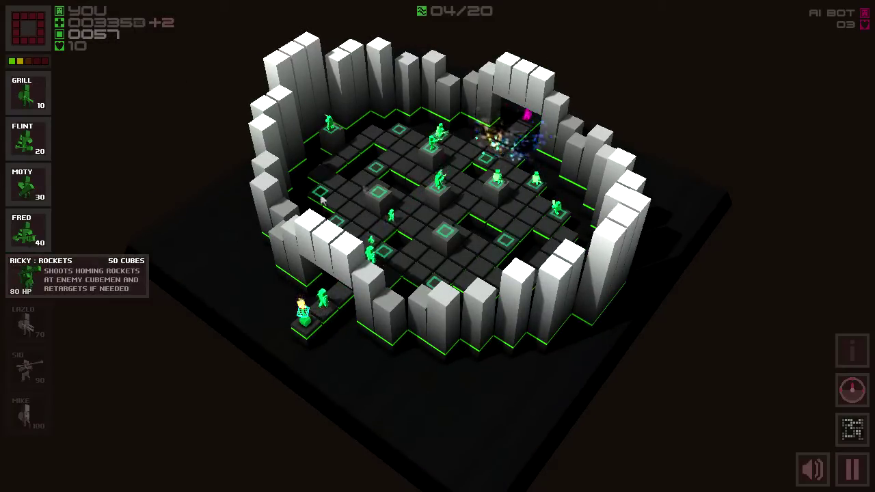
pyautogui.click(488, 164)
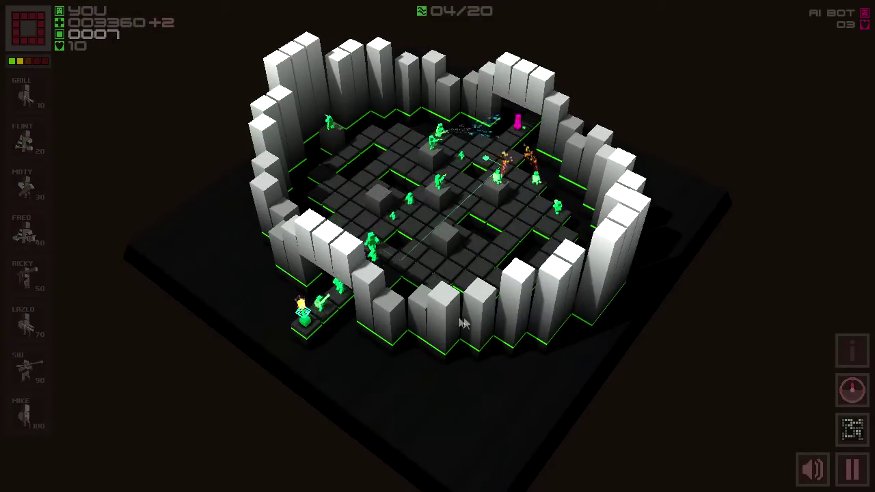
pyautogui.moveTo(672, 253); pyautogui.dragTo(475, 245)
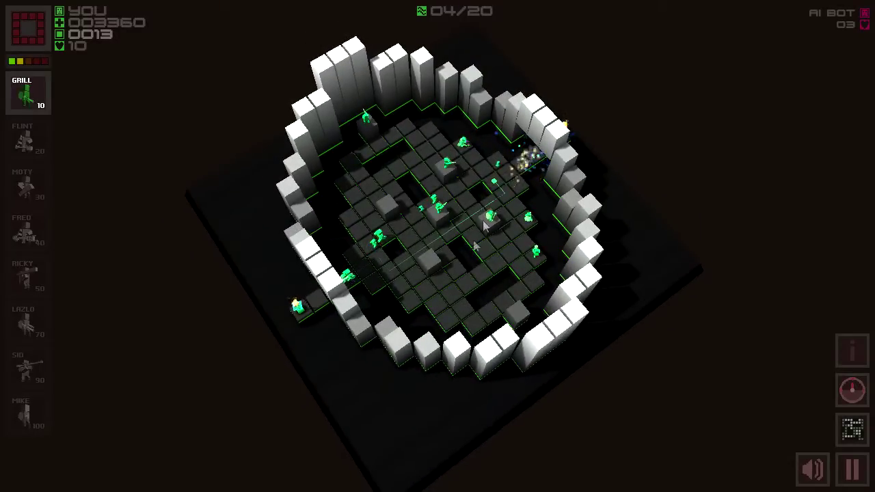
pyautogui.moveTo(462, 160); pyautogui.dragTo(449, 155)
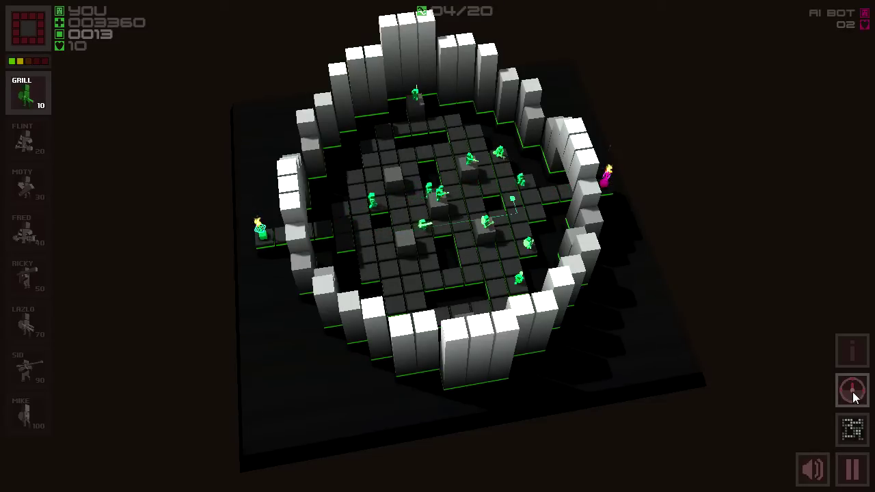
pyautogui.moveTo(743, 402); pyautogui.dragTo(745, 357)
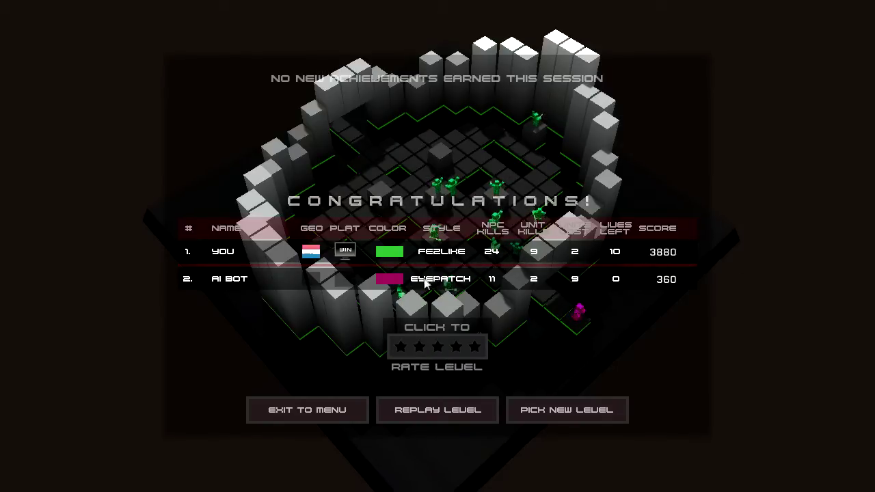
# Rate the Colosseum level five stars and choose Pick New Level.
pyautogui.click(475, 348)
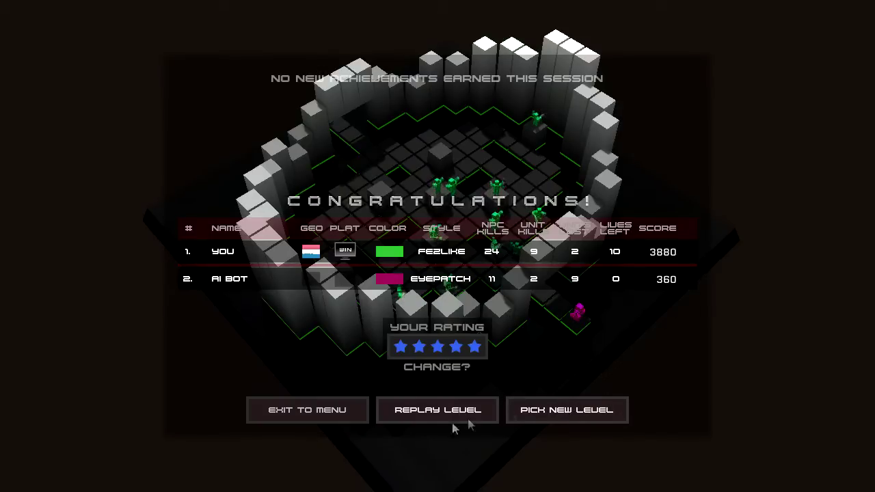
pyautogui.click(515, 410)
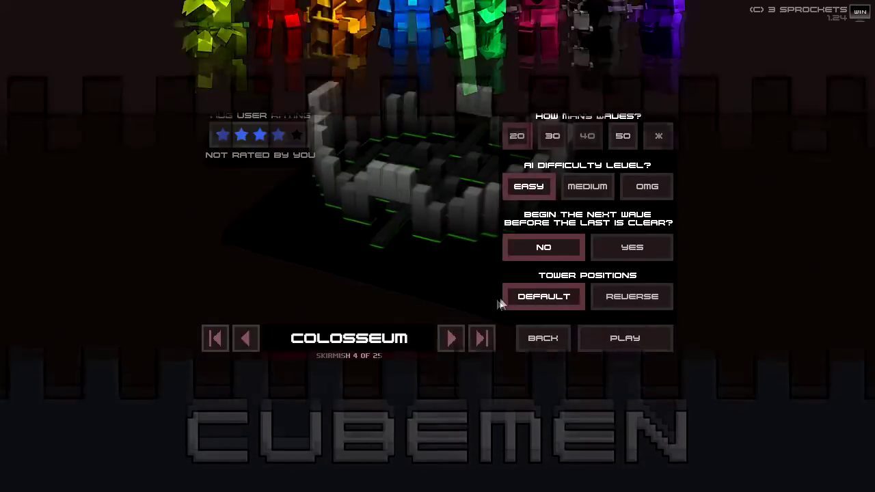
# Cycle the skirmish levels back to Colosseum and set the AI difficulty to Medium.
pyautogui.click(246, 340)
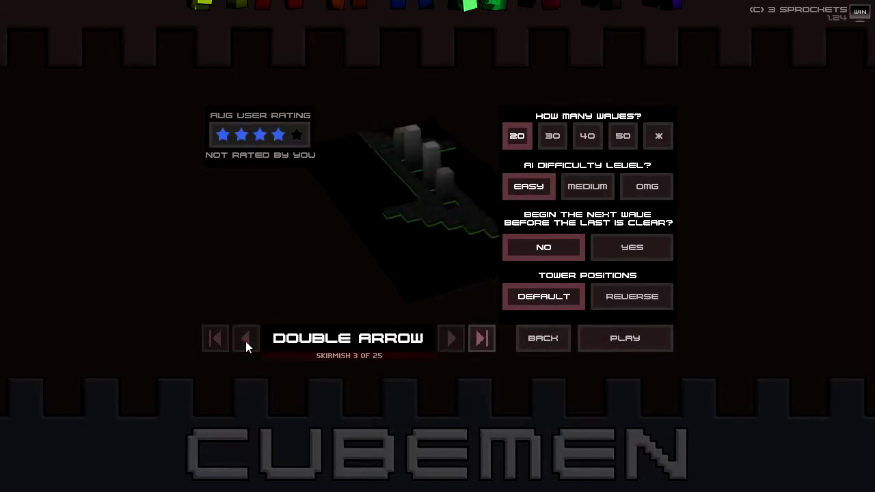
pyautogui.click(245, 341)
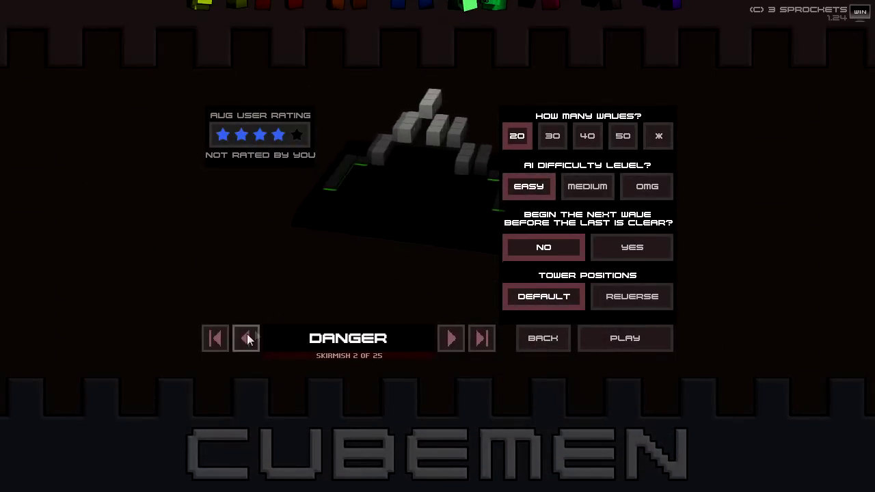
pyautogui.click(246, 338)
pyautogui.click(449, 335)
pyautogui.click(449, 335)
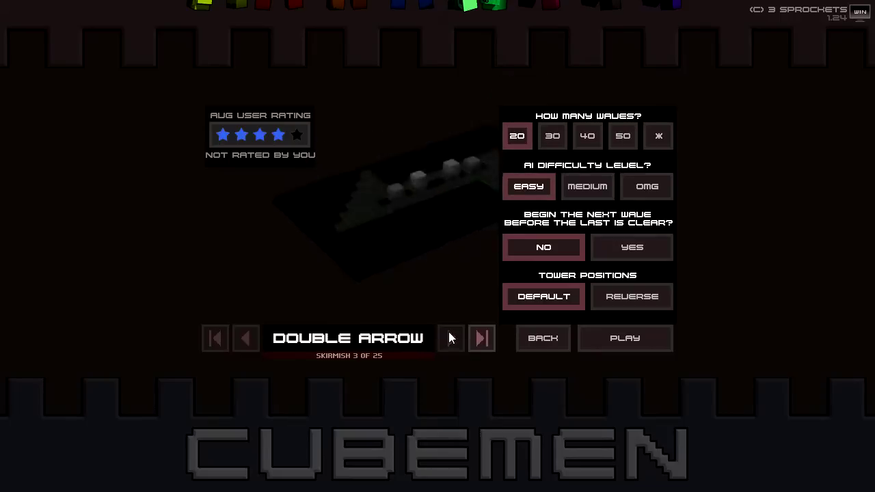
pyautogui.click(449, 335)
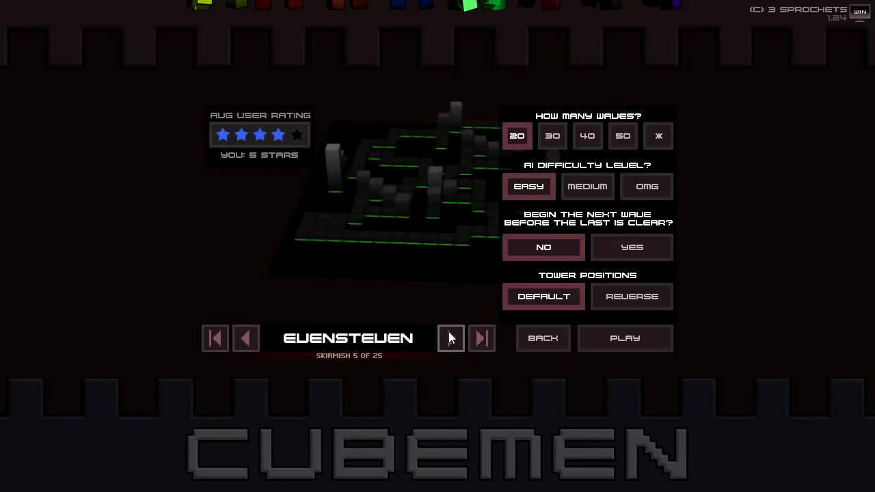
pyautogui.click(248, 338)
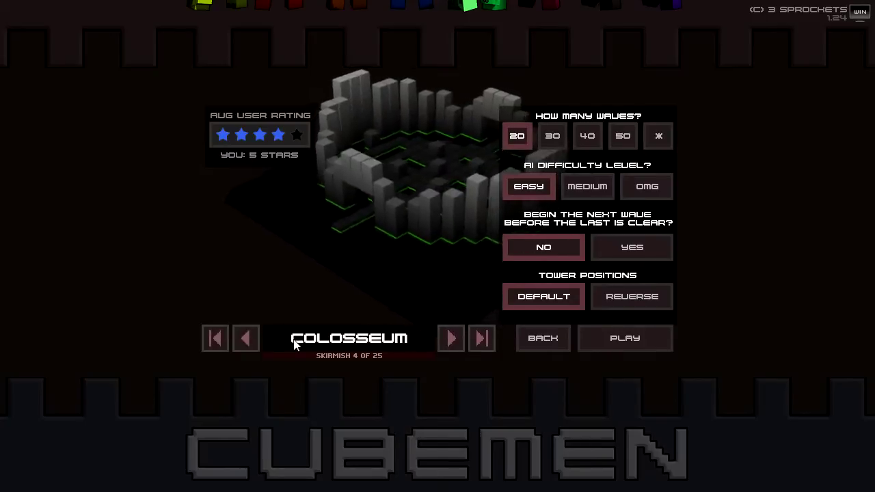
pyautogui.click(602, 189)
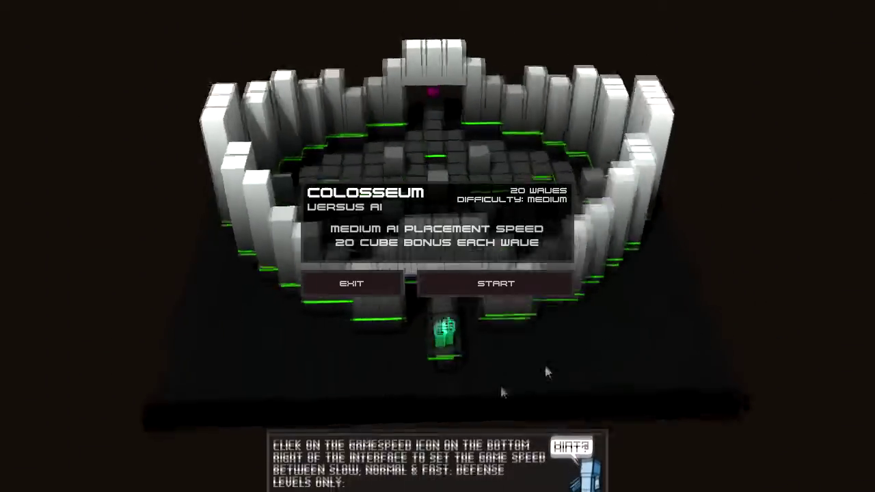
# Start the match, placing a Grill beside the home base and a Flint upper-middle.
pyautogui.click(493, 280)
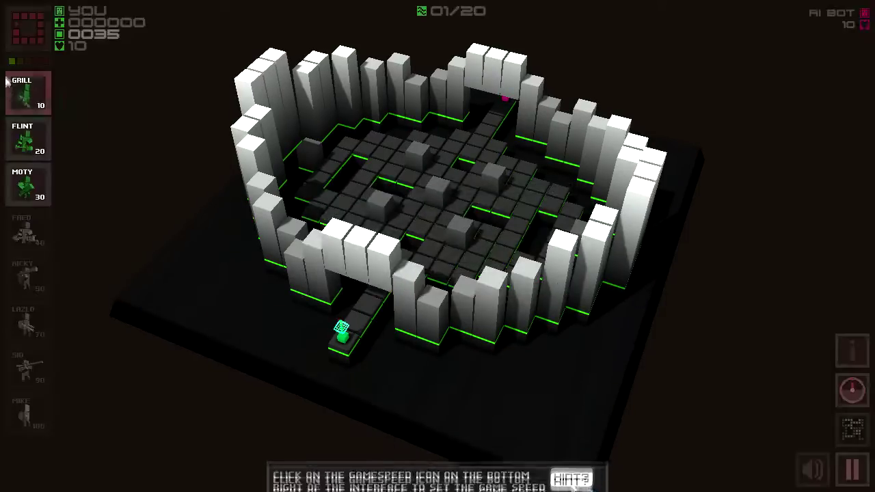
pyautogui.click(30, 95)
pyautogui.click(490, 174)
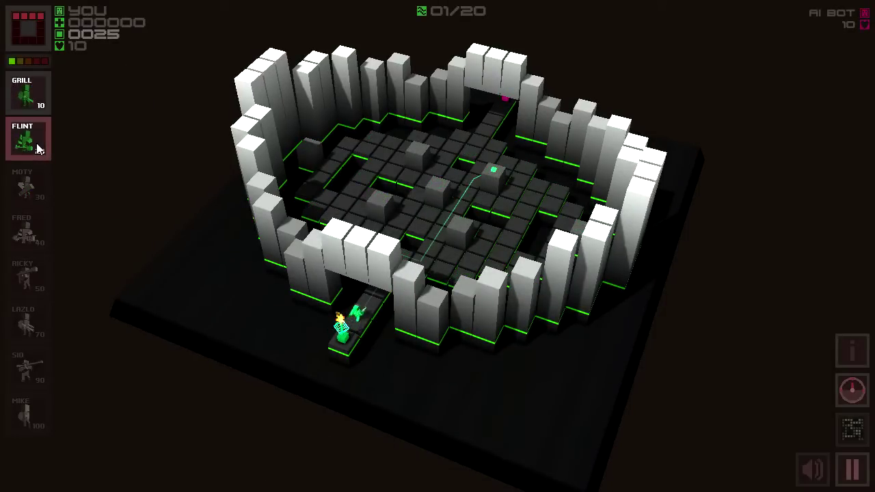
pyautogui.click(38, 149)
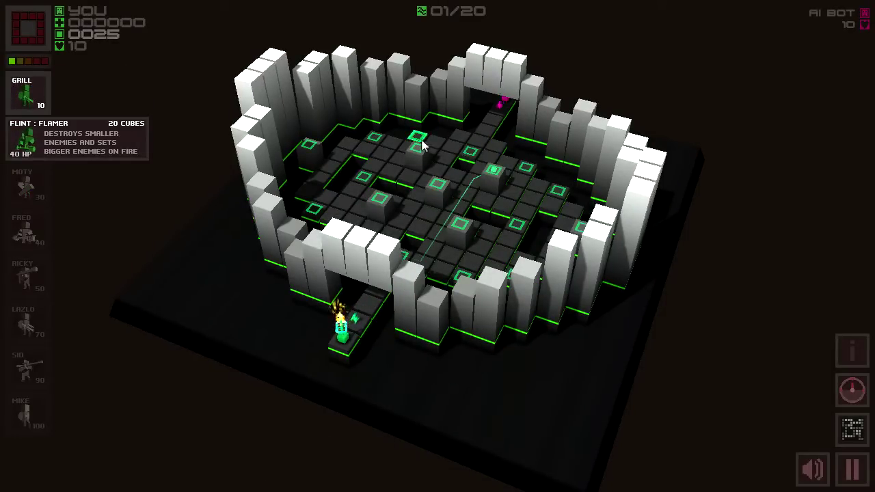
pyautogui.click(422, 144)
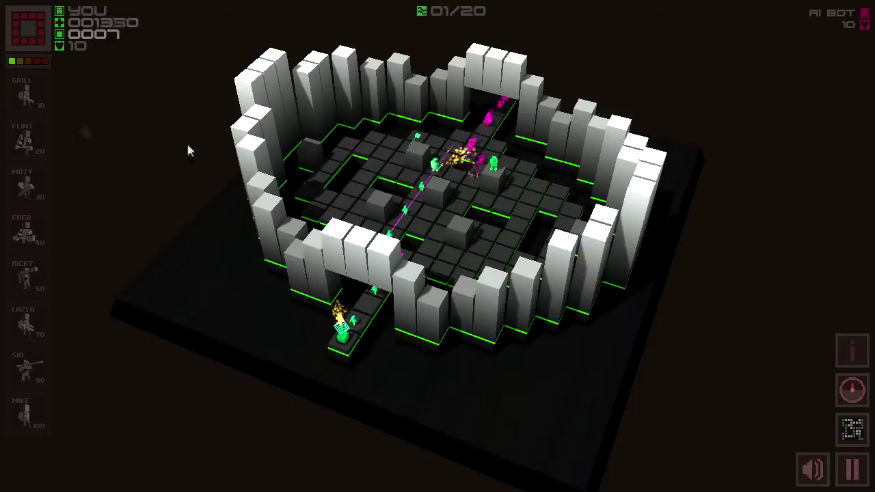
pyautogui.moveTo(503, 376)
pyautogui.mouseDown()
pyautogui.moveTo(547, 365)
pyautogui.moveTo(359, 440)
pyautogui.mouseUp()
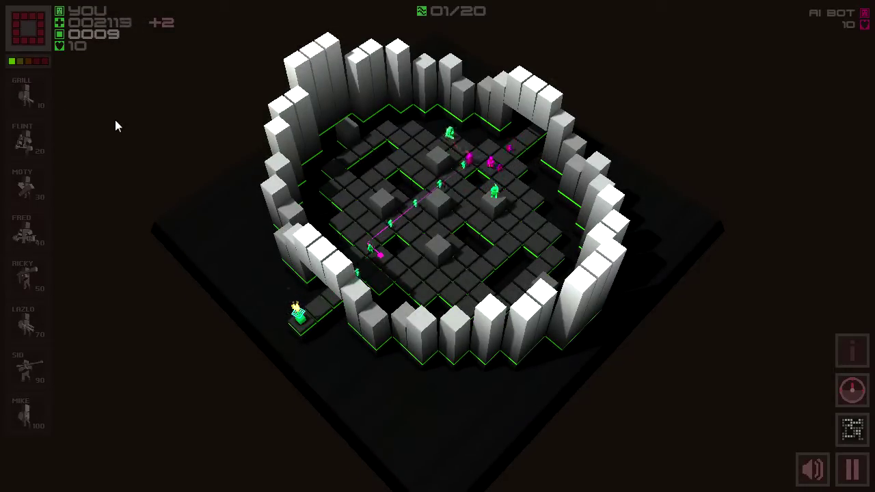
# Place another Grill and Flint, plus a Grill by the arena's left wall.
pyautogui.click(41, 118)
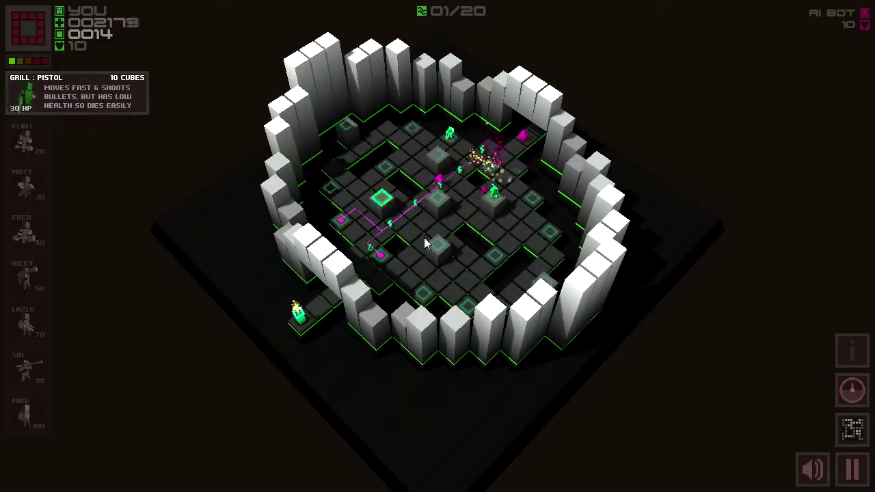
pyautogui.click(423, 299)
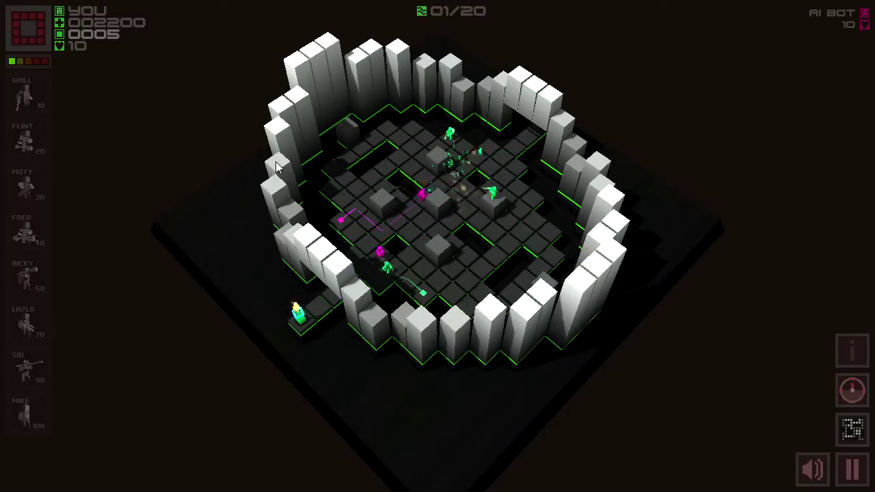
pyautogui.click(28, 138)
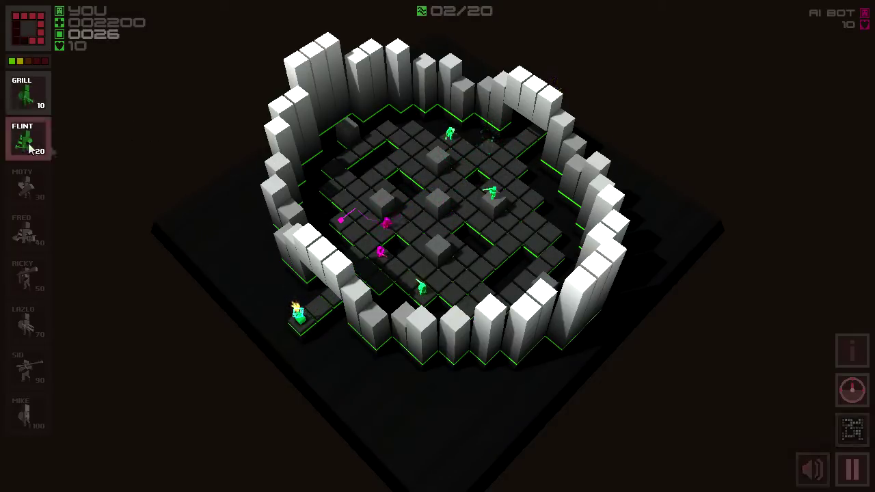
pyautogui.click(436, 251)
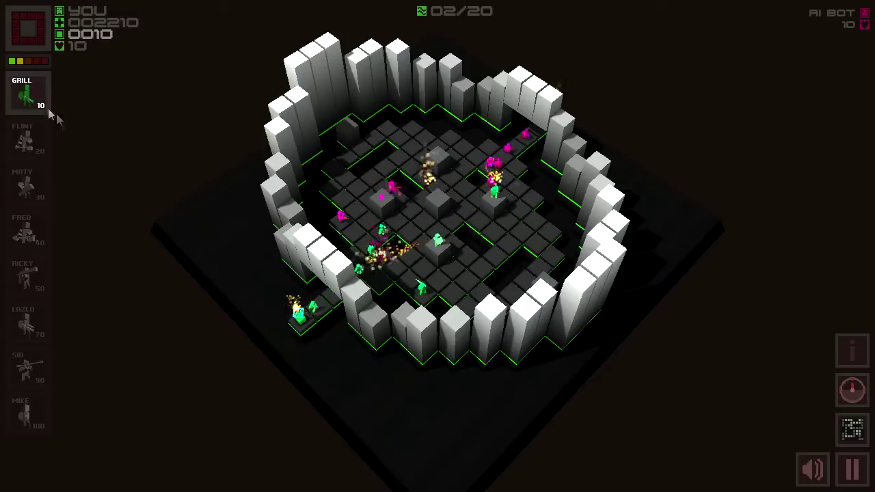
pyautogui.click(19, 95)
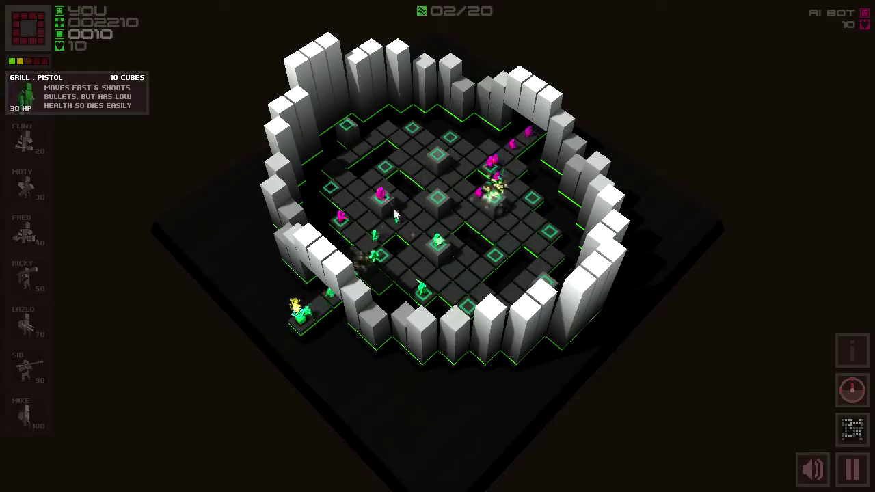
pyautogui.click(328, 188)
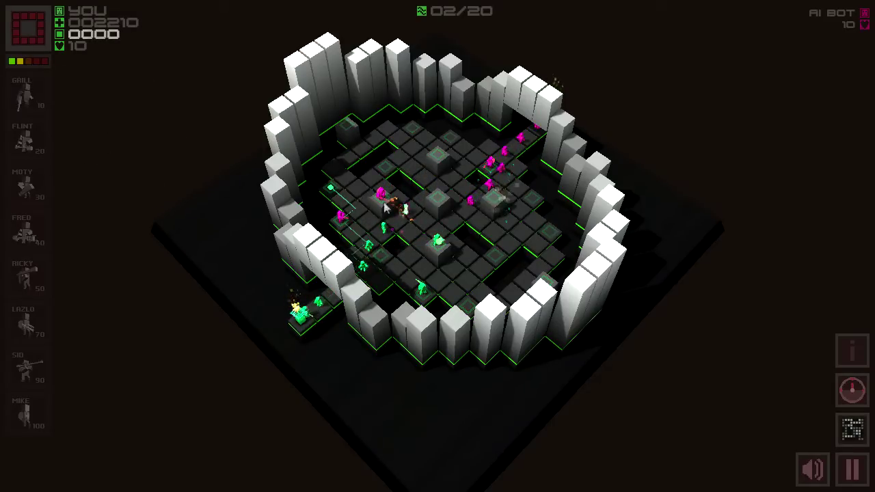
# Check a Flint flamer's range, then place another Grill in the arena.
pyautogui.click(425, 294)
pyautogui.click(438, 220)
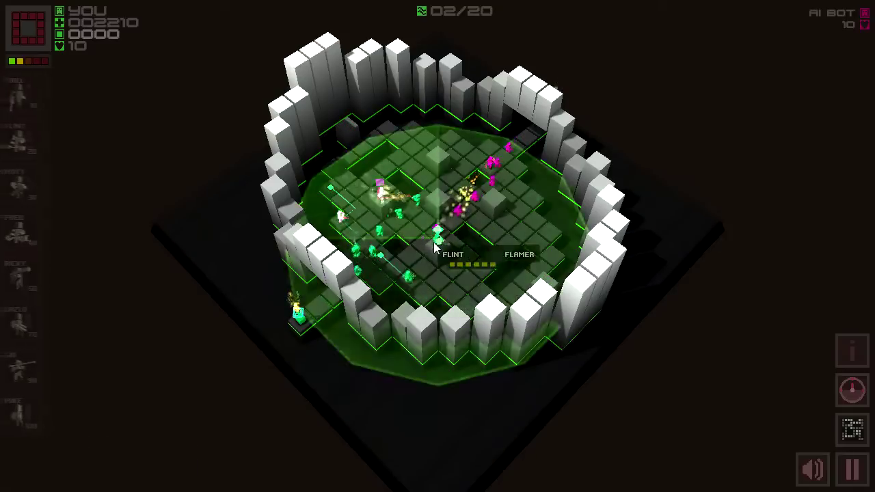
pyautogui.click(434, 205)
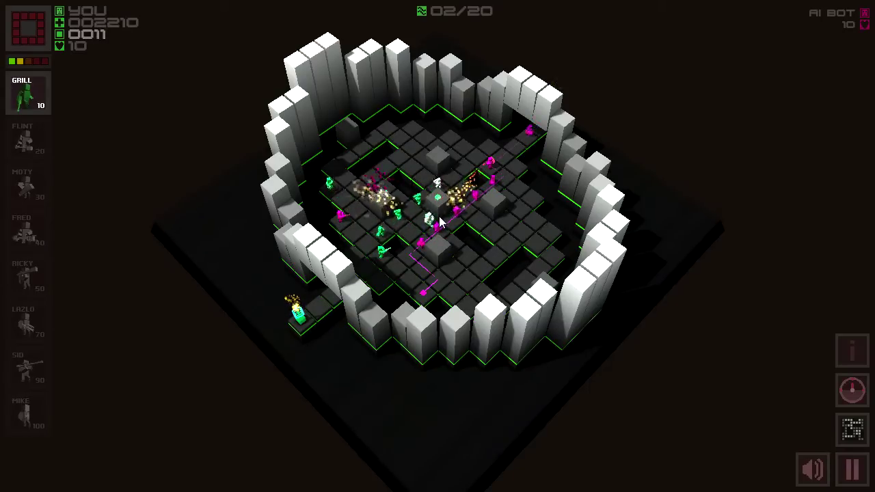
pyautogui.click(39, 98)
pyautogui.click(438, 156)
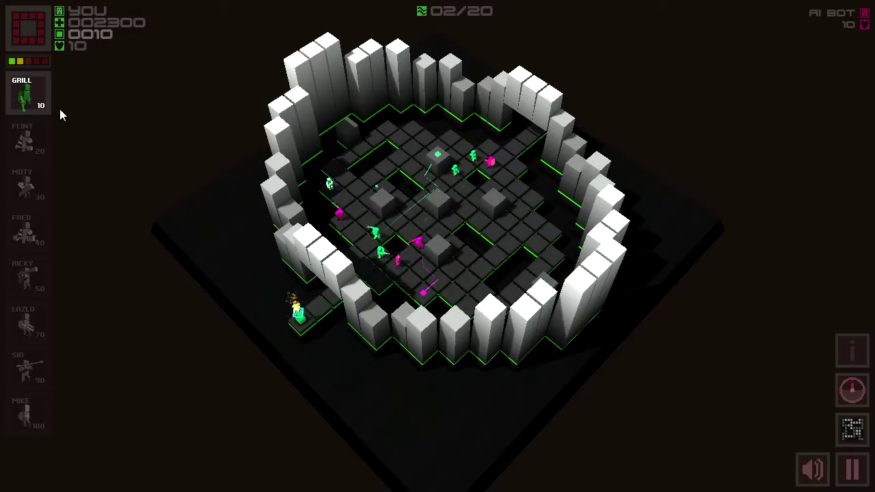
# Place another Grill and check a placed Grill's range.
pyautogui.click(30, 96)
pyautogui.click(381, 198)
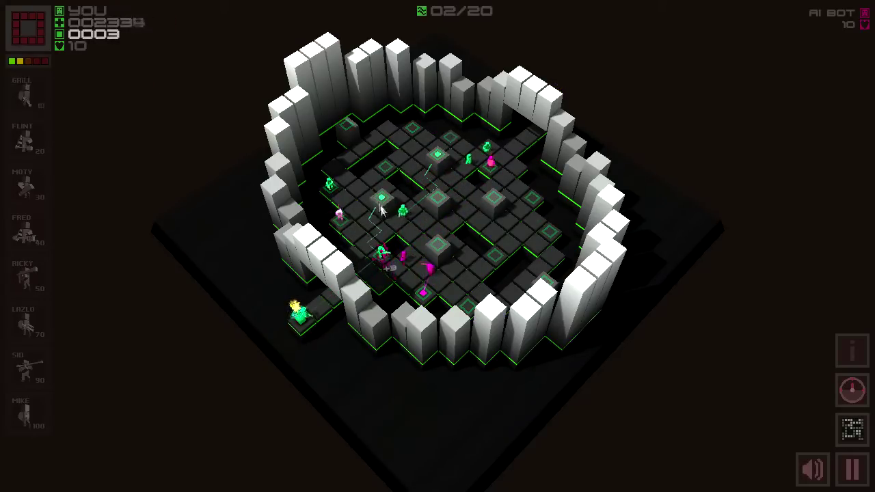
pyautogui.click(380, 254)
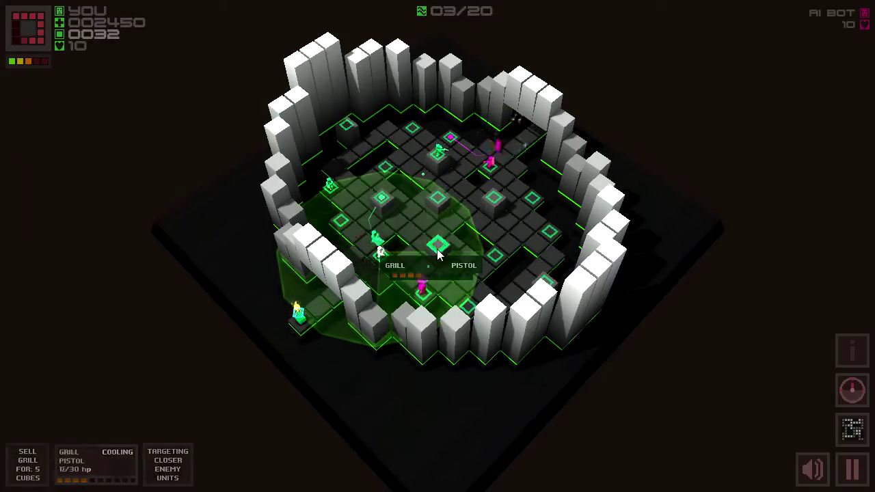
pyautogui.click(438, 254)
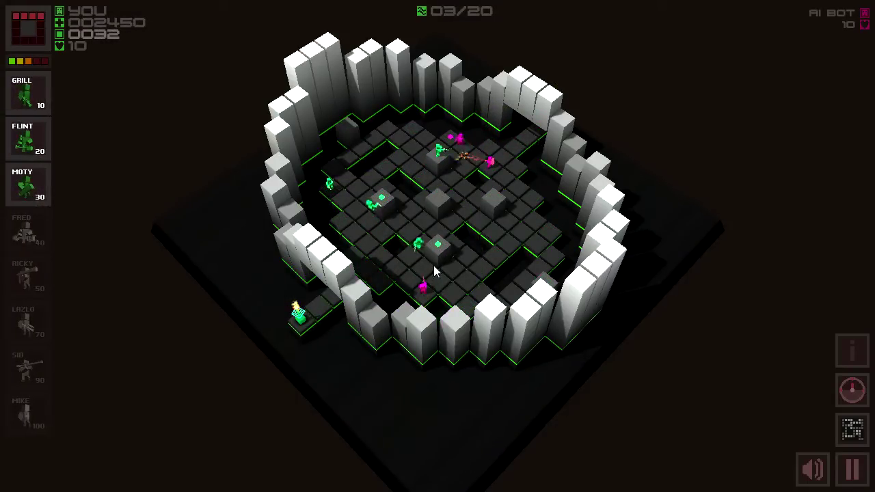
pyautogui.click(39, 184)
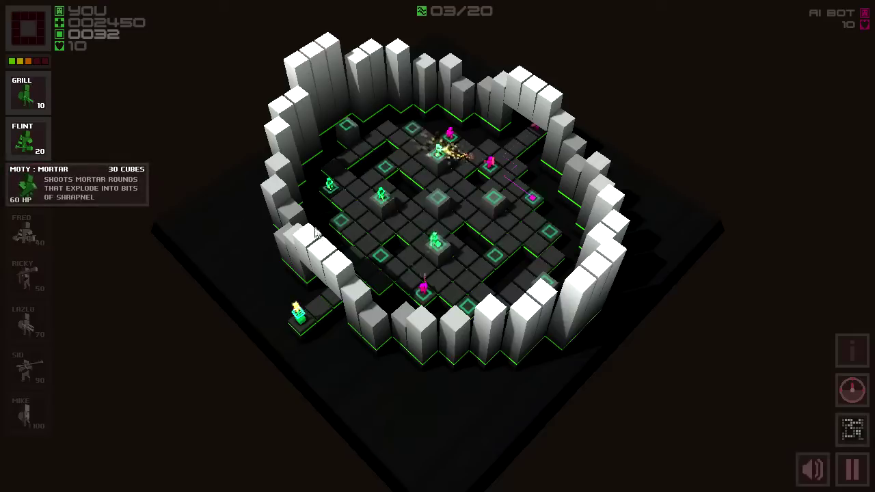
# Place a mortar on an arena tile and check its range and health.
pyautogui.click(435, 204)
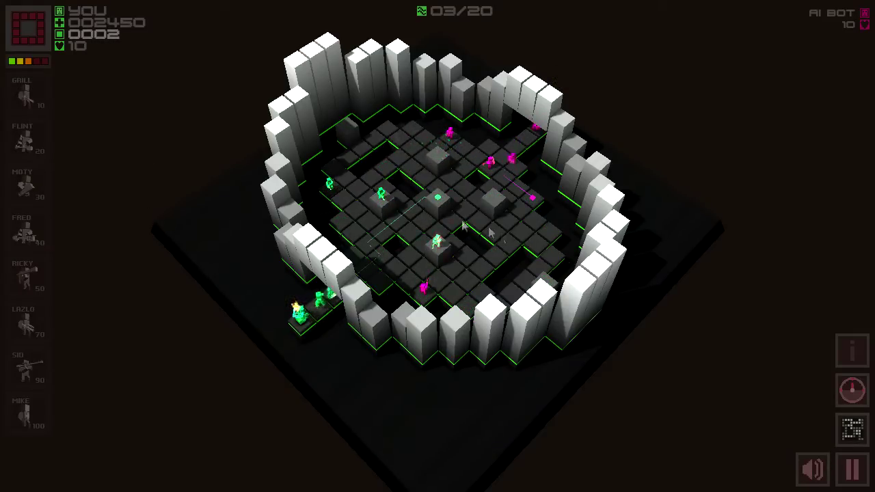
pyautogui.click(437, 197)
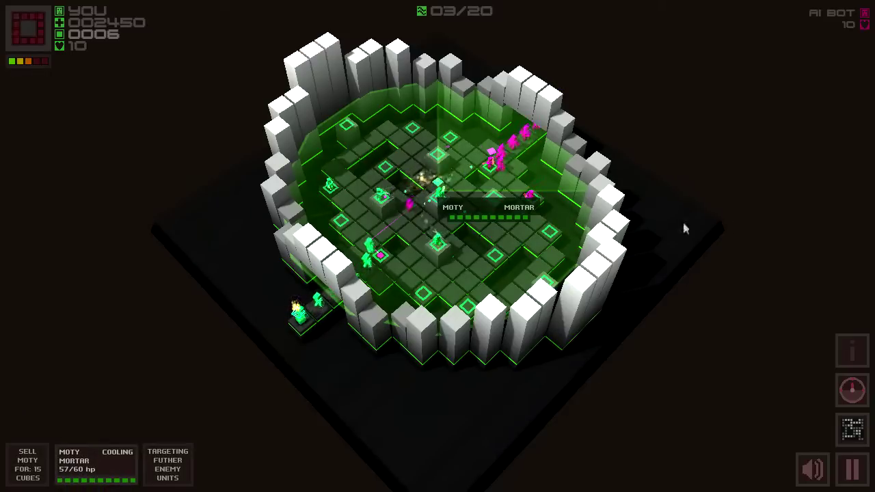
pyautogui.click(604, 376)
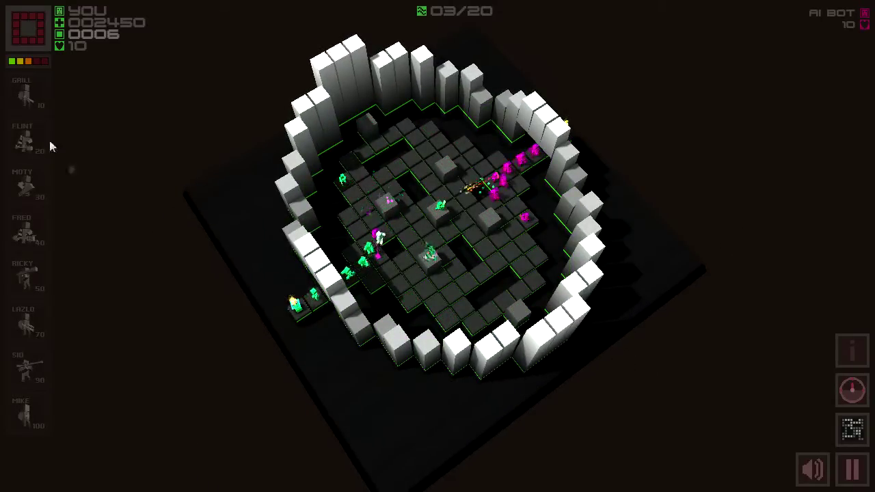
pyautogui.moveTo(486, 250); pyautogui.dragTo(225, 121)
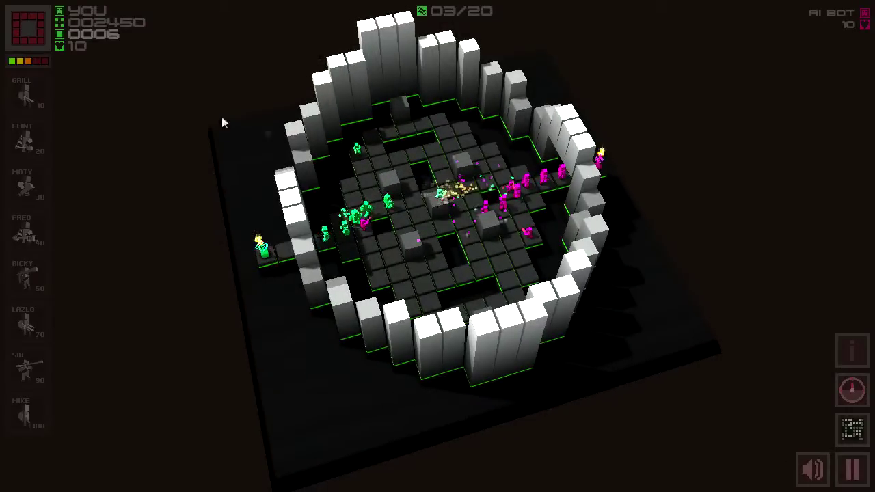
# Deploy two pistol cubemen in the arena, checking a pistol unit's range.
pyautogui.click(24, 96)
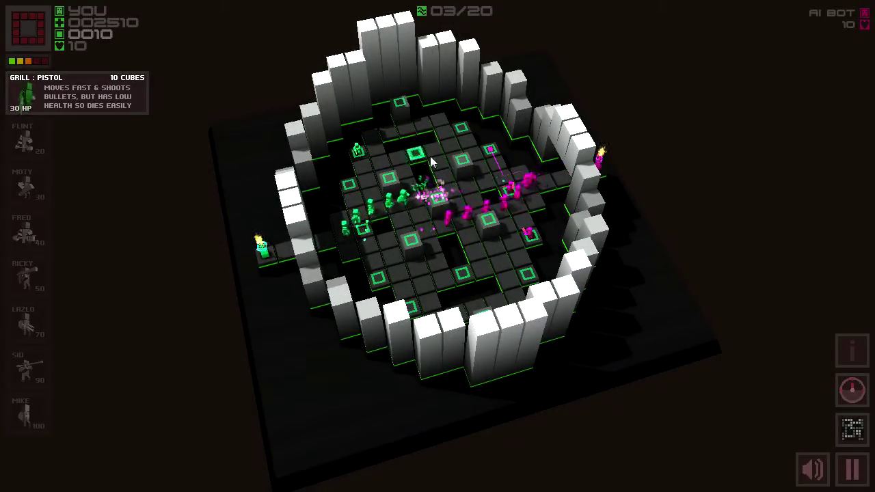
pyautogui.click(416, 245)
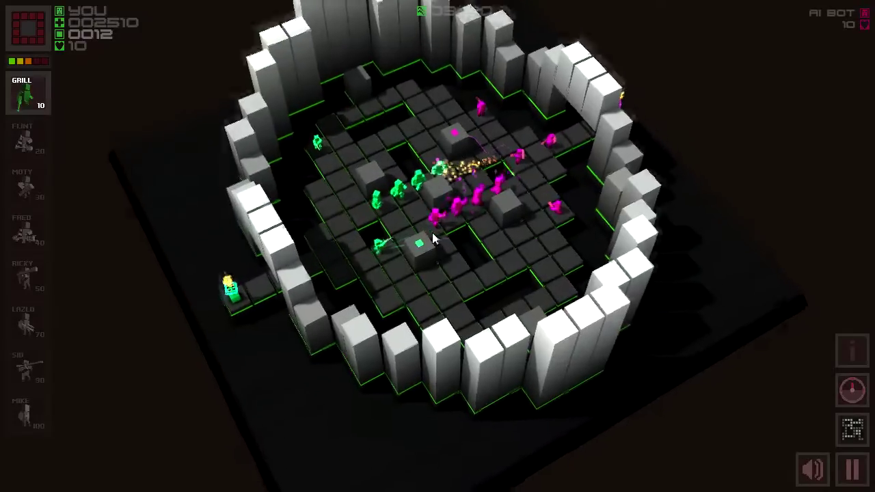
pyautogui.click(327, 145)
pyautogui.click(483, 256)
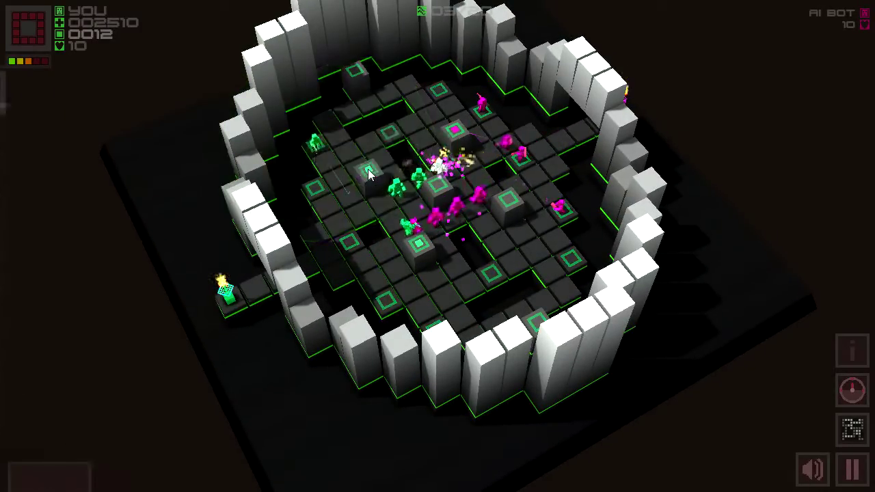
pyautogui.click(350, 241)
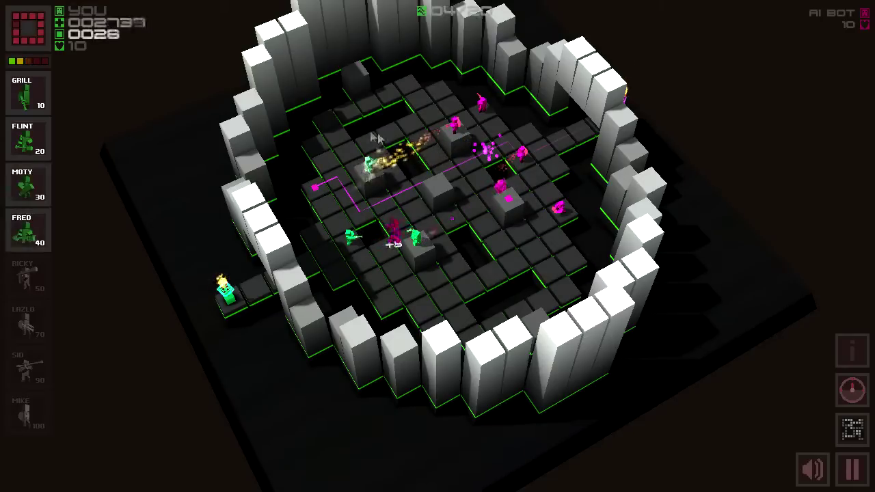
pyautogui.click(27, 231)
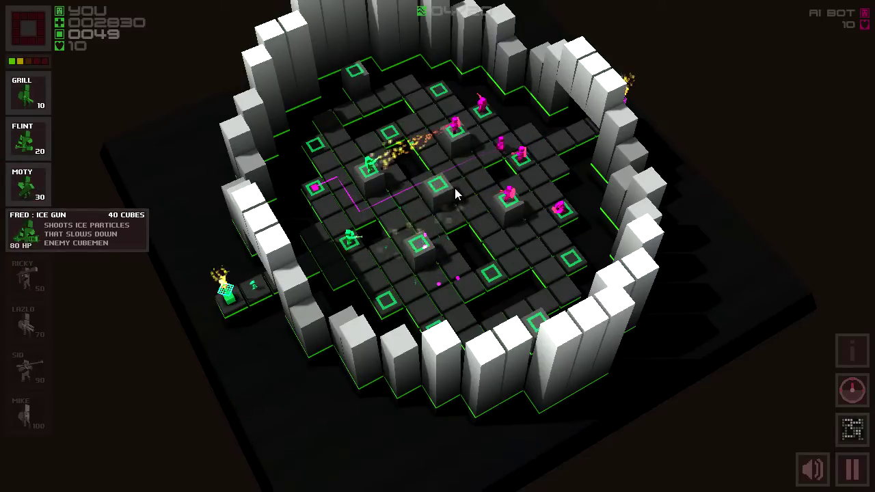
# Resume the paused match and place a mortar in the arena.
pyautogui.press('Escape')
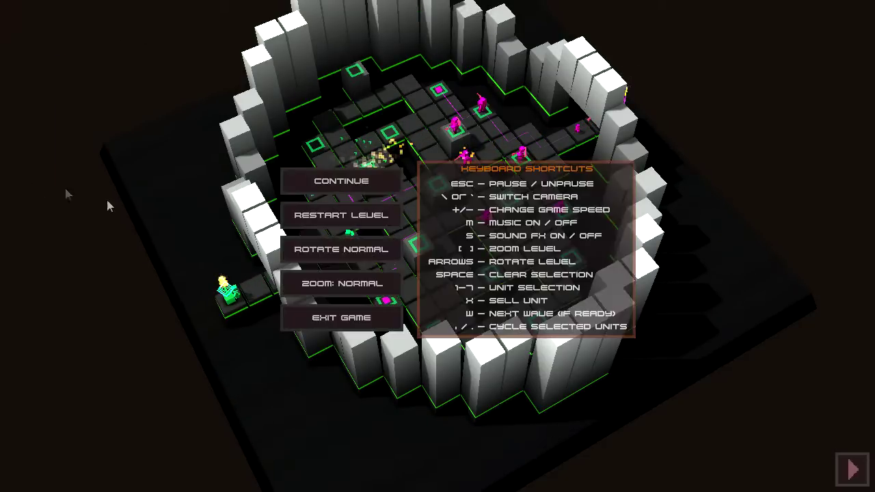
pyautogui.click(285, 188)
pyautogui.press('3')
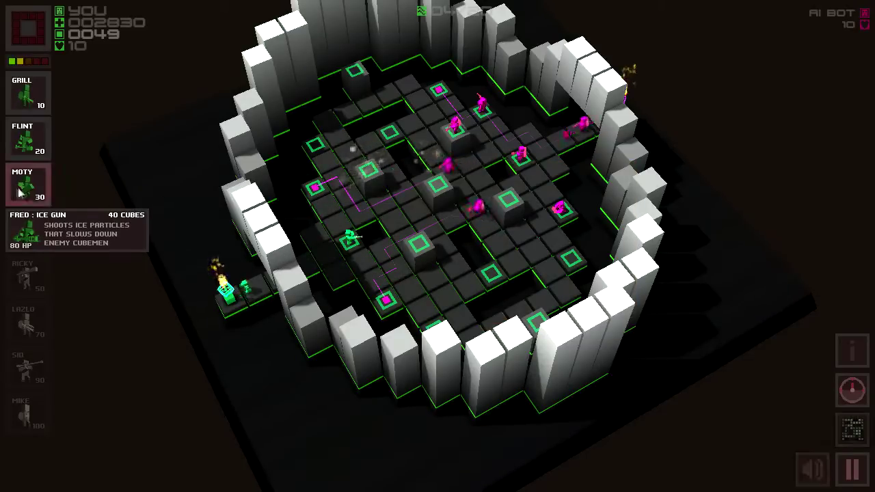
pyautogui.click(443, 195)
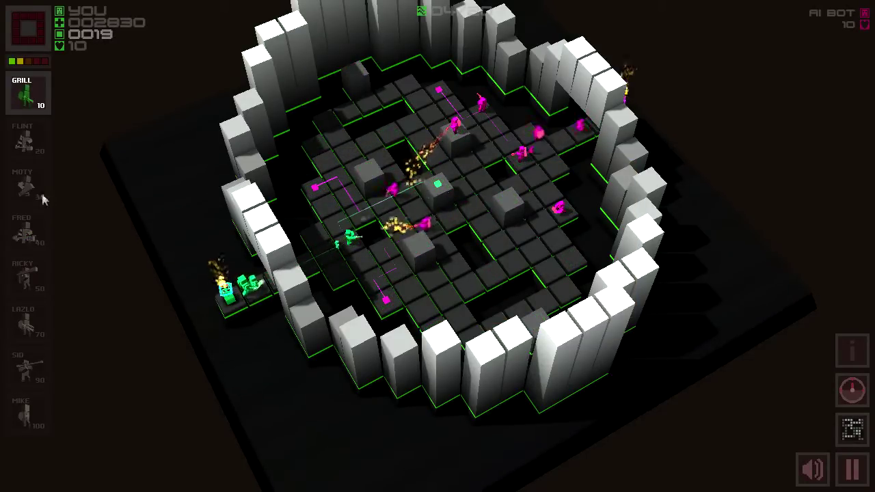
# Deploy three pistol cubemen on arena tiles against the pink army.
pyautogui.press('1')
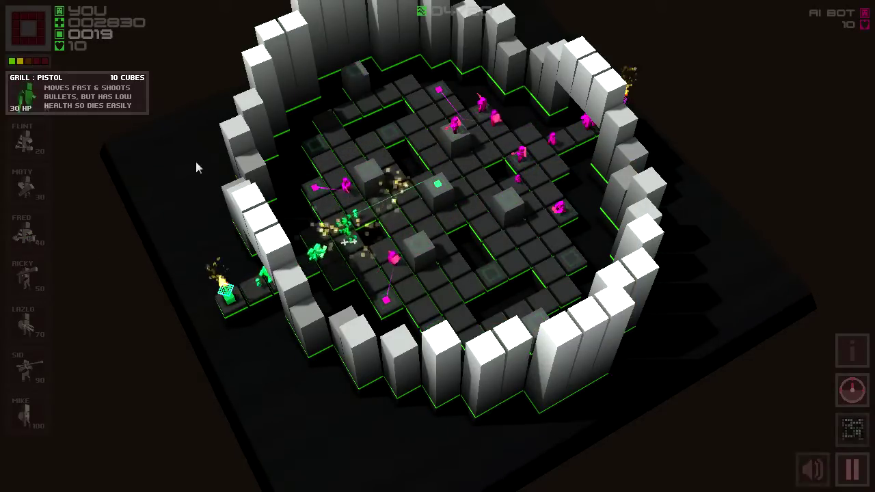
pyautogui.click(412, 248)
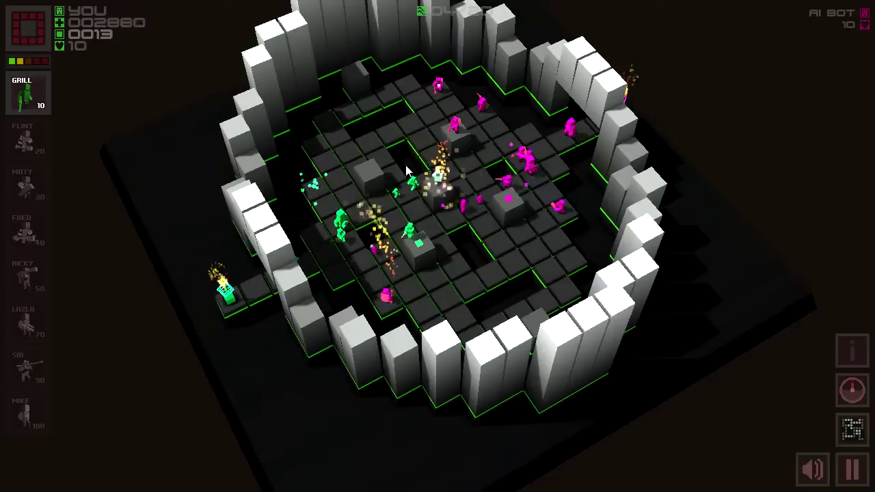
pyautogui.click(27, 92)
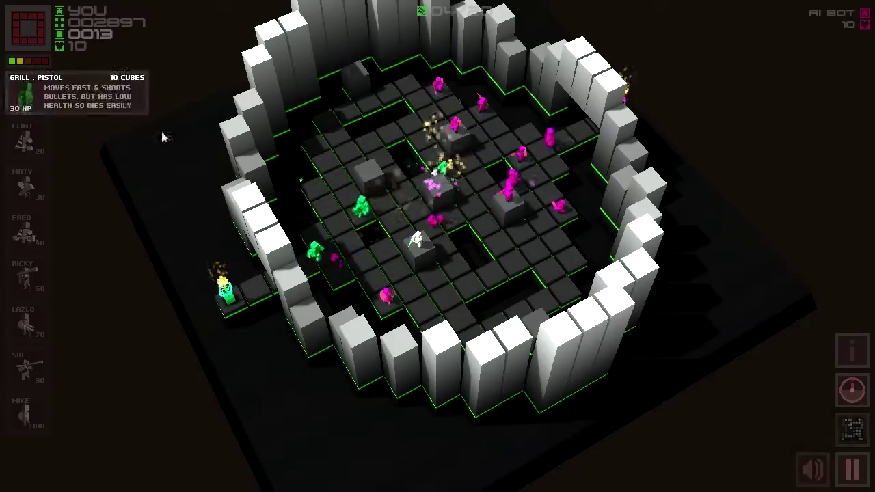
pyautogui.click(367, 179)
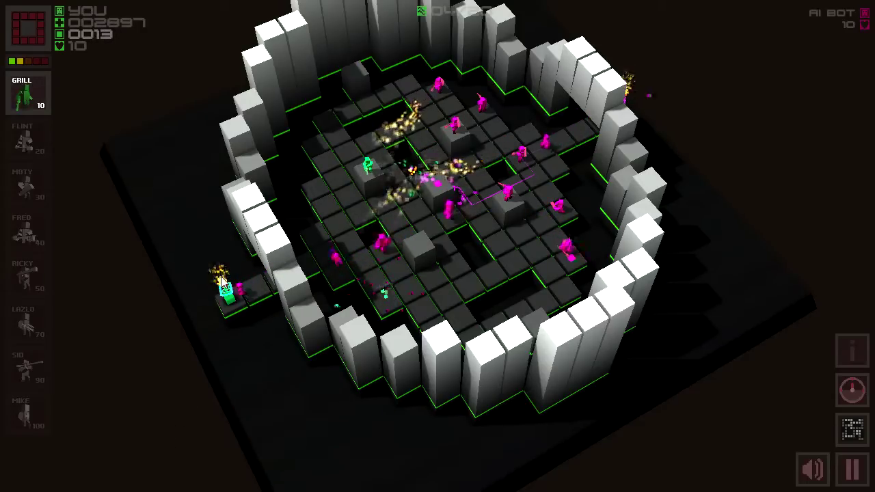
pyautogui.click(27, 94)
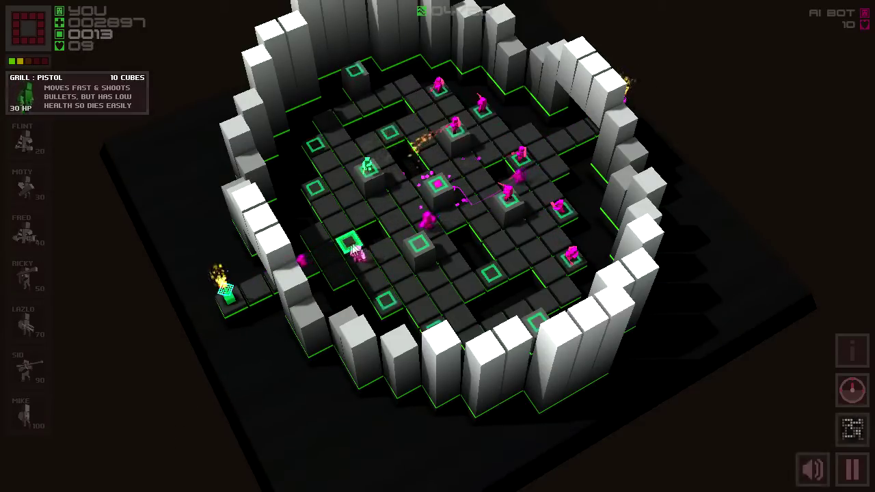
pyautogui.click(354, 248)
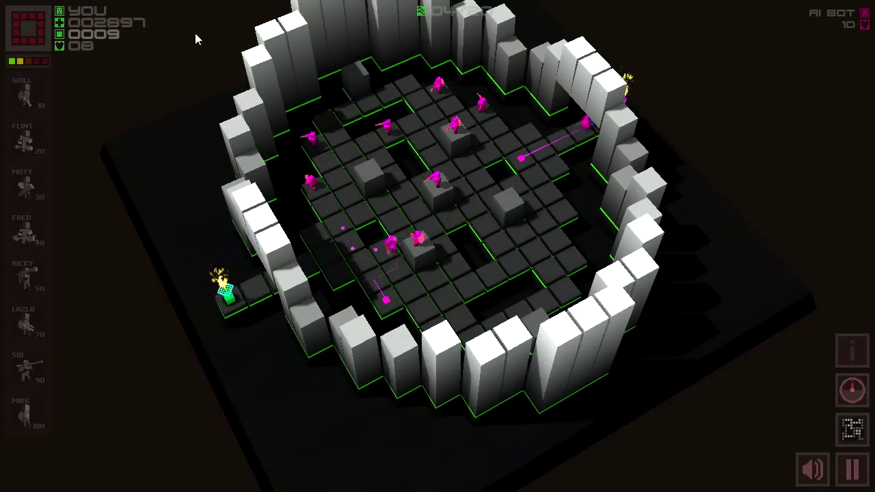
# Place a flamer on an arena tile instead of a mortar.
pyautogui.moveTo(640, 342)
pyautogui.mouseDown()
pyautogui.moveTo(754, 115)
pyautogui.moveTo(438, 255)
pyautogui.mouseUp()
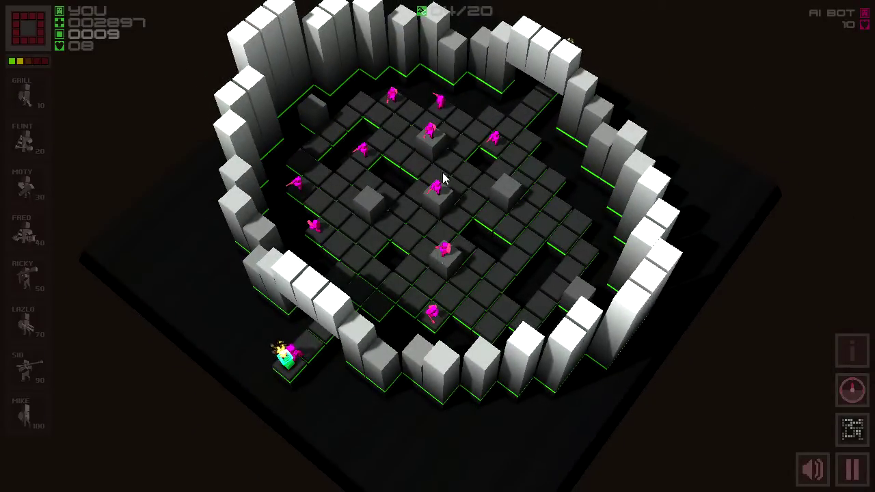
pyautogui.click(39, 185)
pyautogui.click(39, 185)
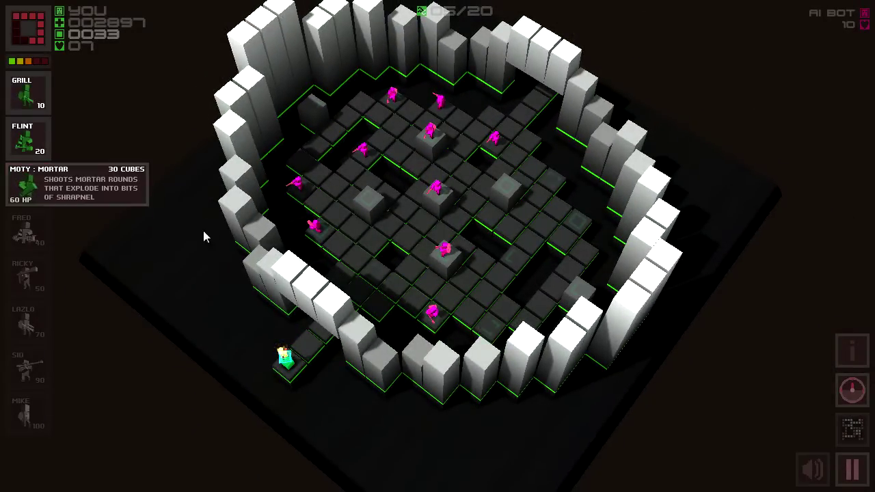
pyautogui.click(36, 146)
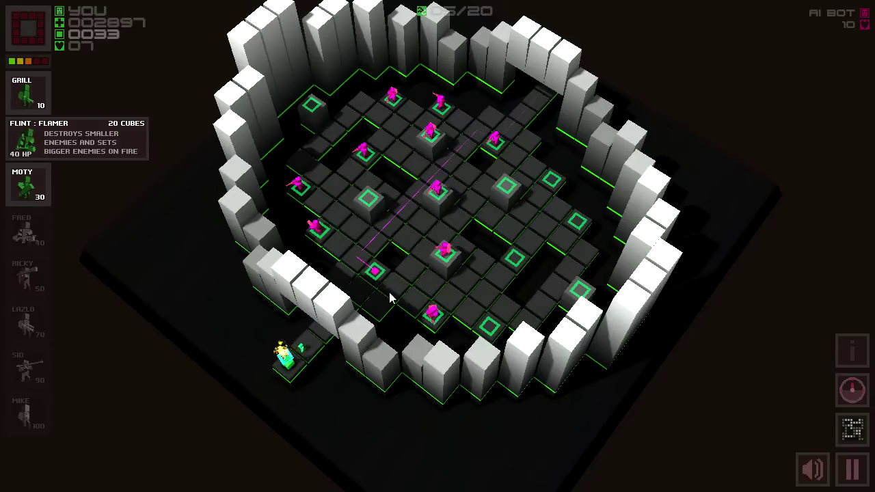
pyautogui.click(364, 203)
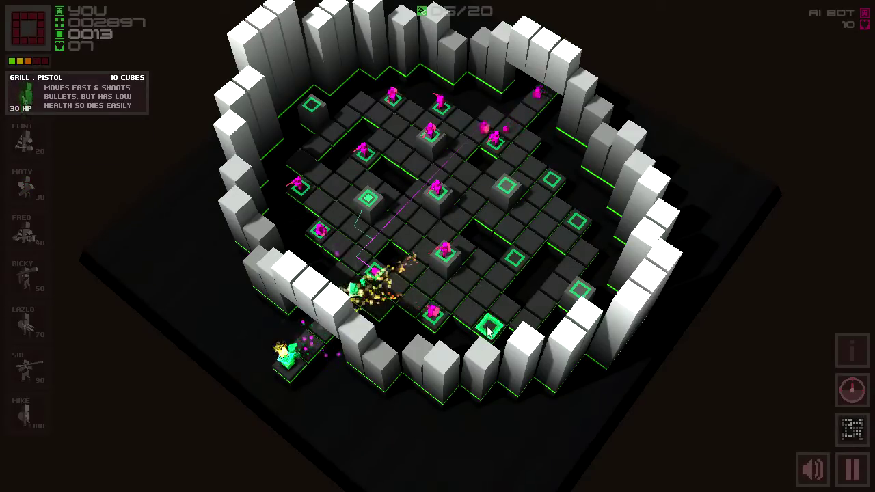
# Place two more pistol cubemen, then orbit and tilt to look down on the arena.
pyautogui.click(488, 329)
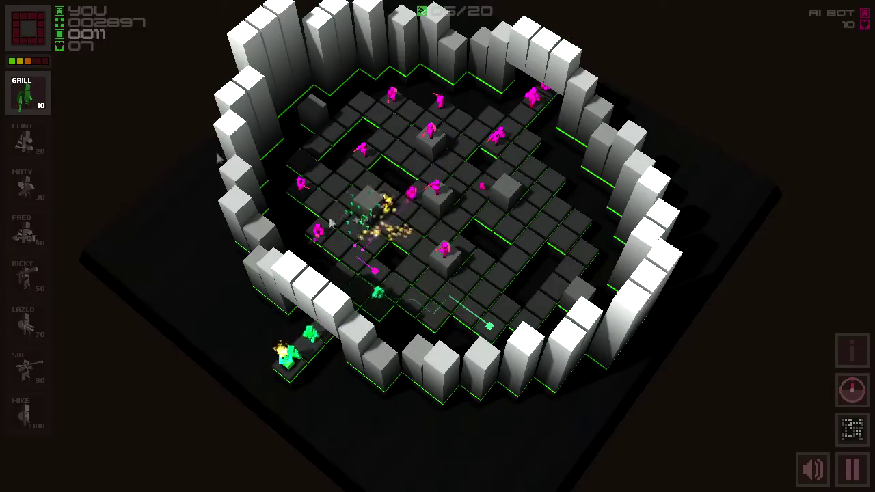
pyautogui.press('1')
pyautogui.click(368, 198)
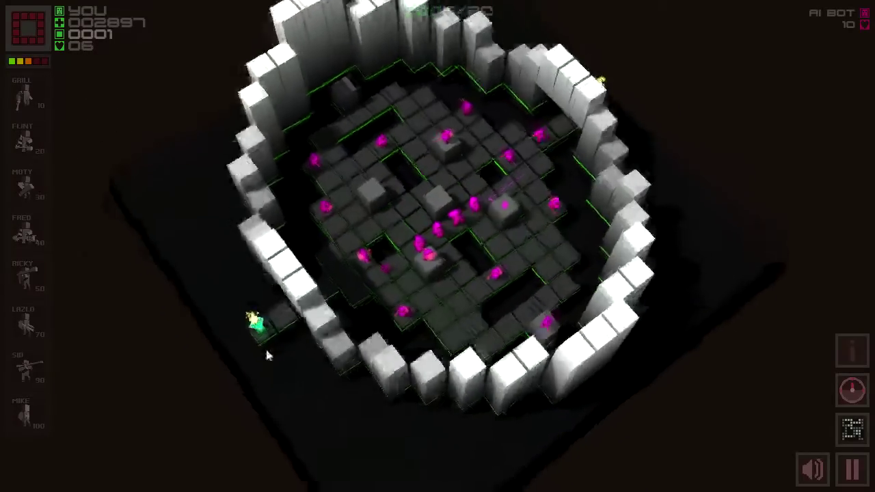
pyautogui.moveTo(265, 346)
pyautogui.mouseDown()
pyautogui.moveTo(504, 147)
pyautogui.moveTo(627, 198)
pyautogui.mouseUp()
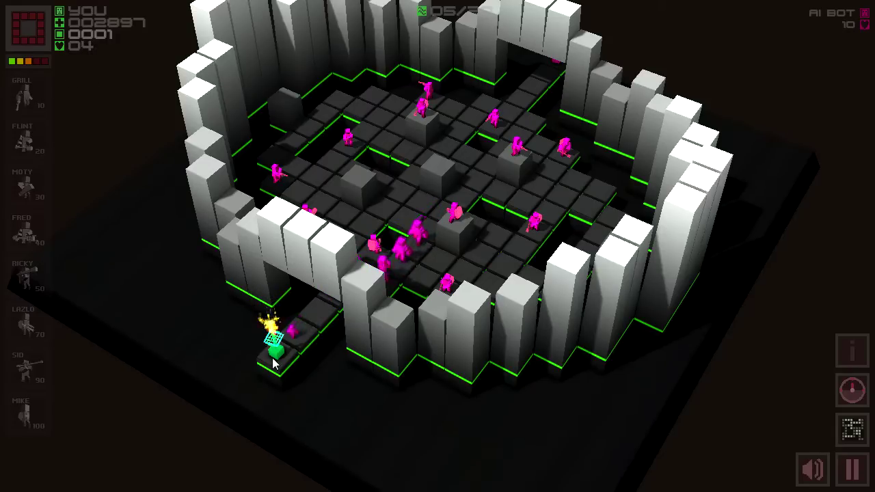
pyautogui.moveTo(272, 364)
pyautogui.mouseDown()
pyautogui.moveTo(431, 427)
pyautogui.moveTo(376, 6)
pyautogui.moveTo(467, 212)
pyautogui.mouseUp()
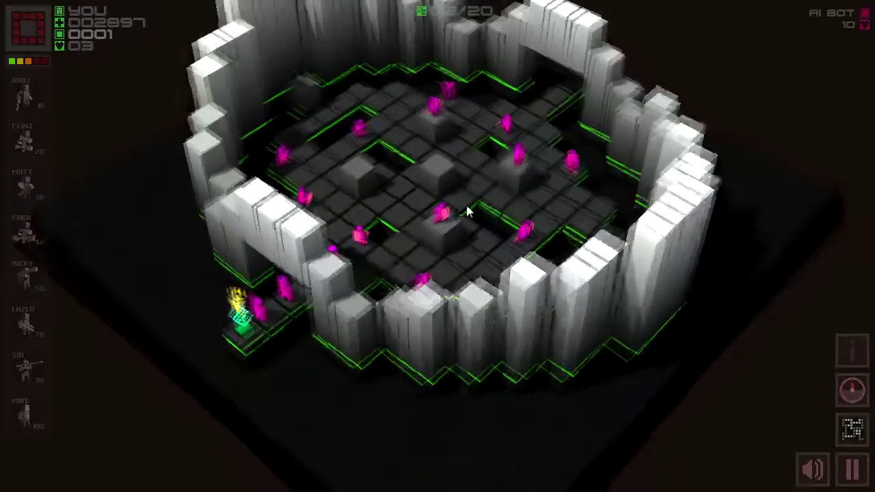